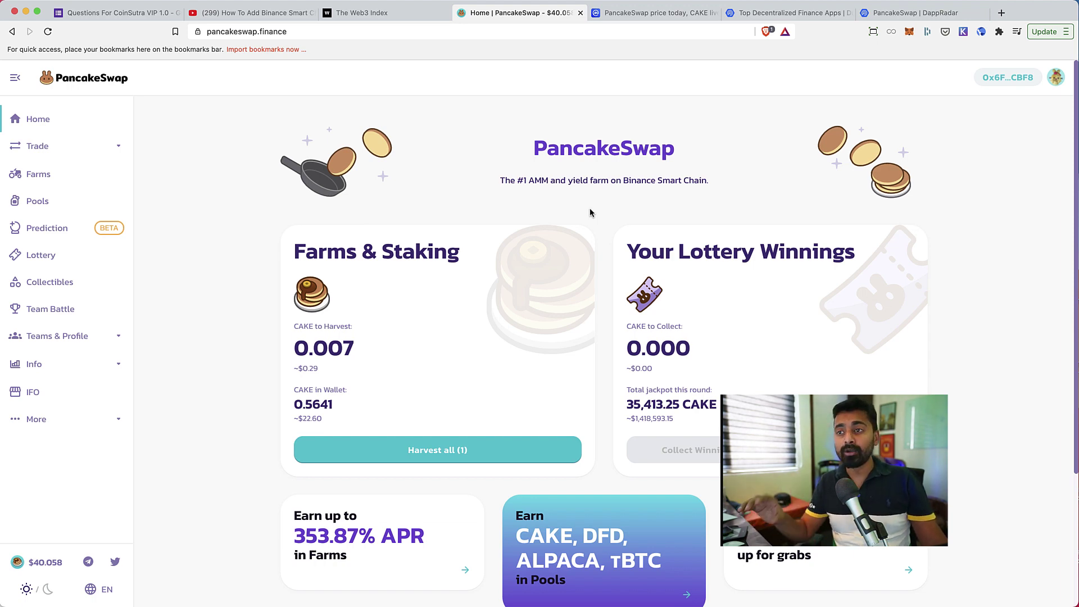
# - Bring up CoinMarketCap's PancakeSwap page and scroll through CAKE's rank #27, market cap and TVL
pyautogui.click(638, 12)
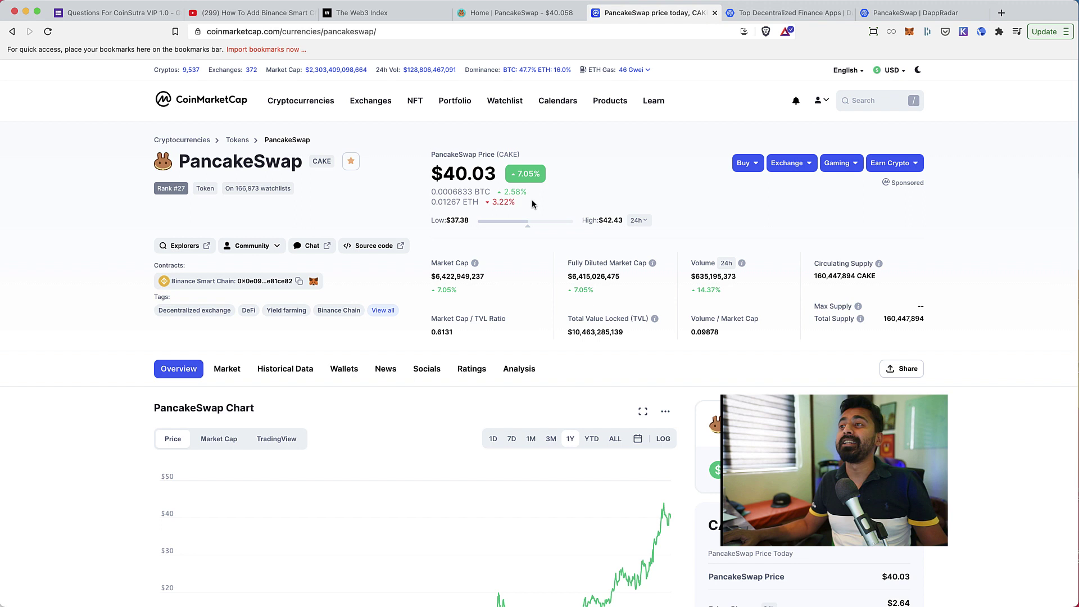
pyautogui.scroll(-2, 529, 208)
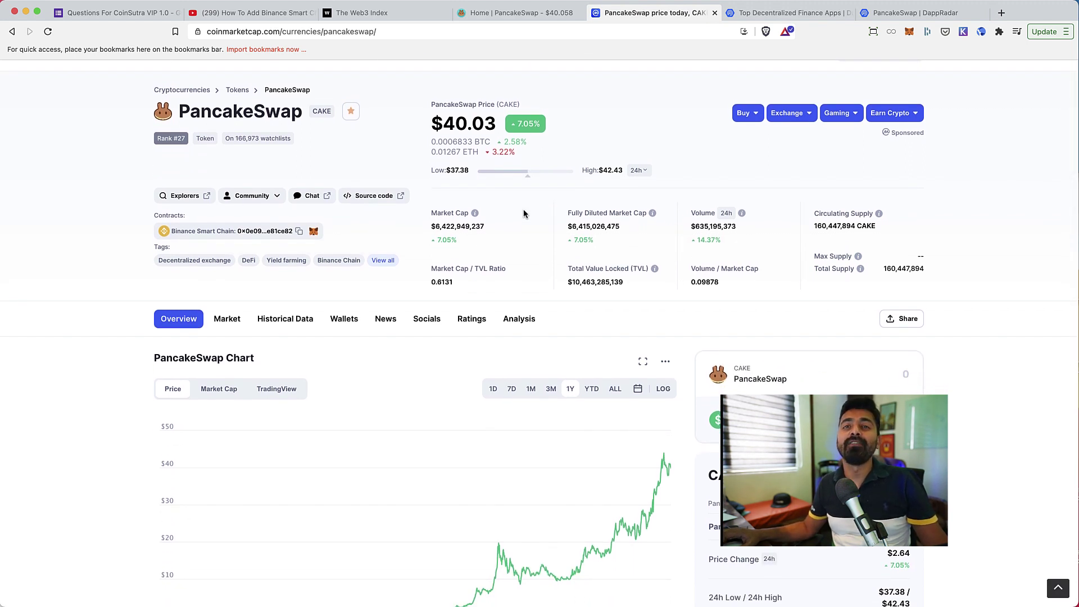
pyautogui.scroll(-1, 524, 213)
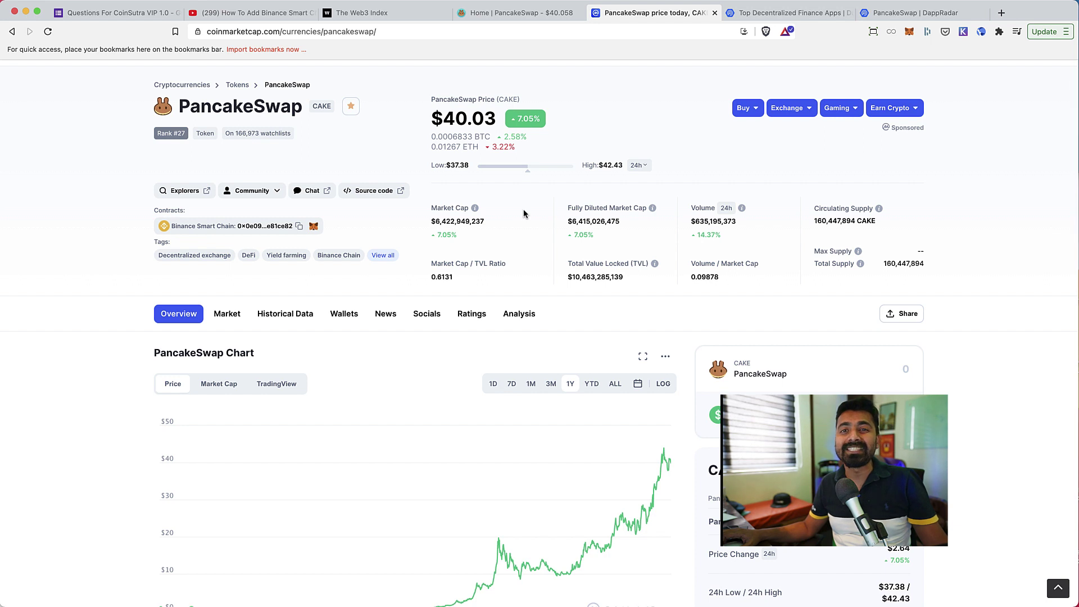
pyautogui.scroll(2, 524, 214)
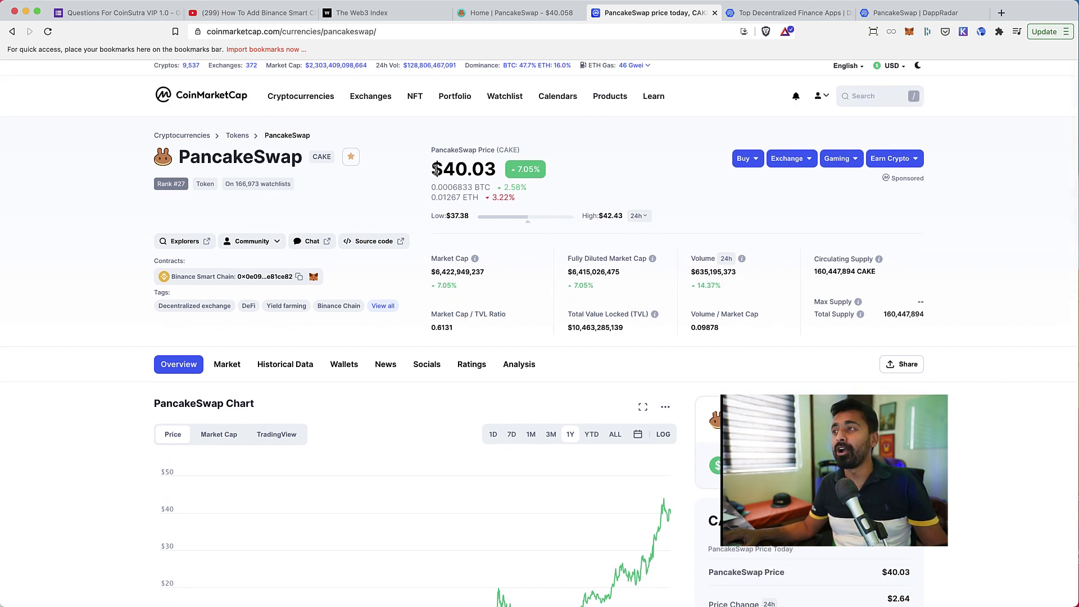
# - Highlight the $40.03 CAKE price on CoinMarketCap
pyautogui.moveTo(433, 169); pyautogui.dragTo(491, 172)
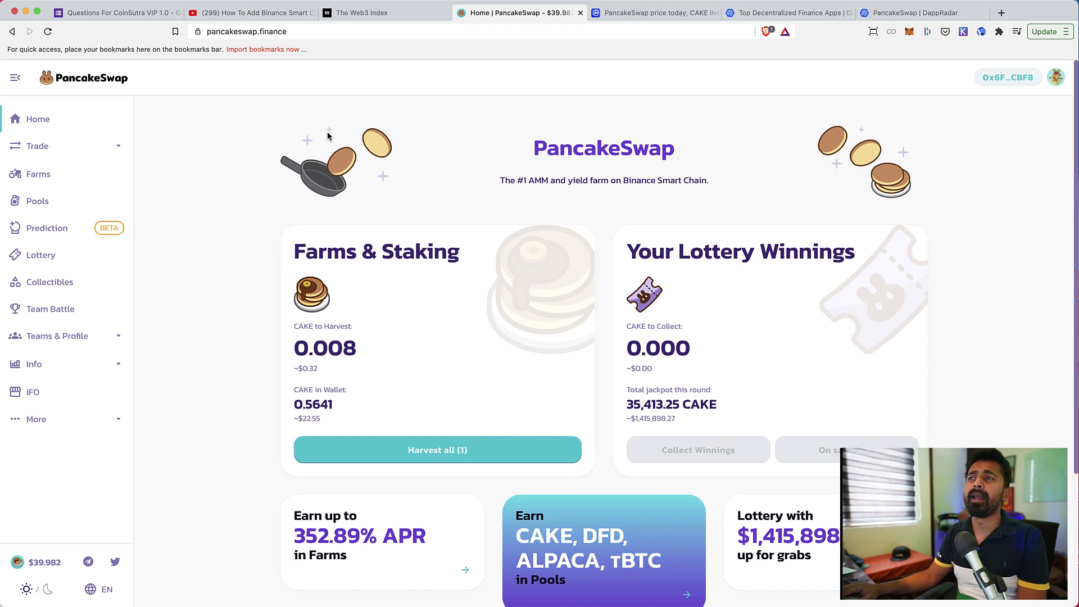
# - Go from Exchange to Farms and sort live farms by APR, with EASY-BNB leading at 352.95%
pyautogui.click(121, 147)
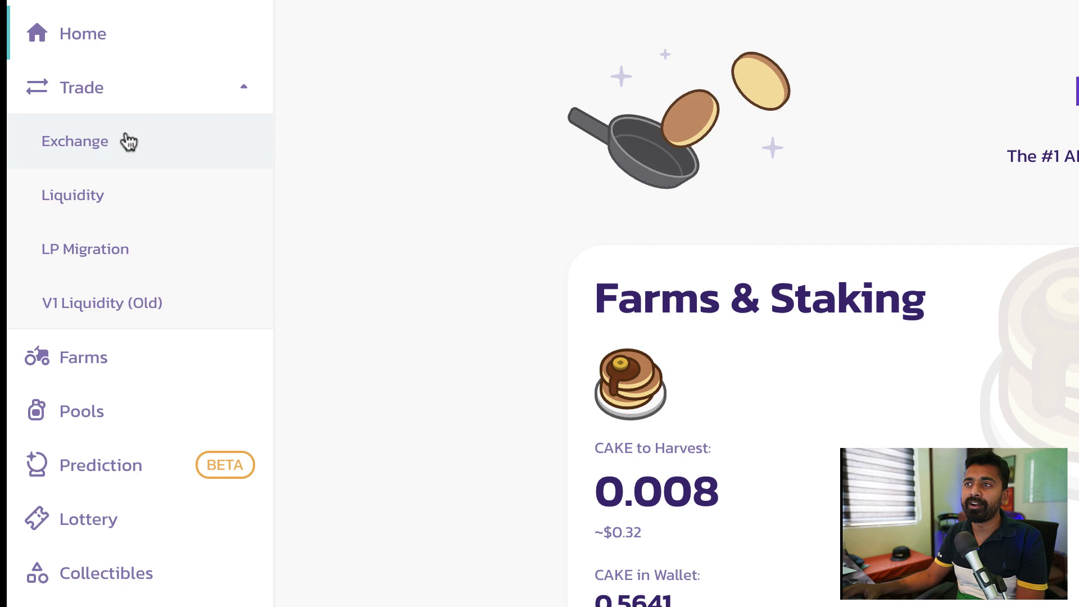
pyautogui.click(124, 145)
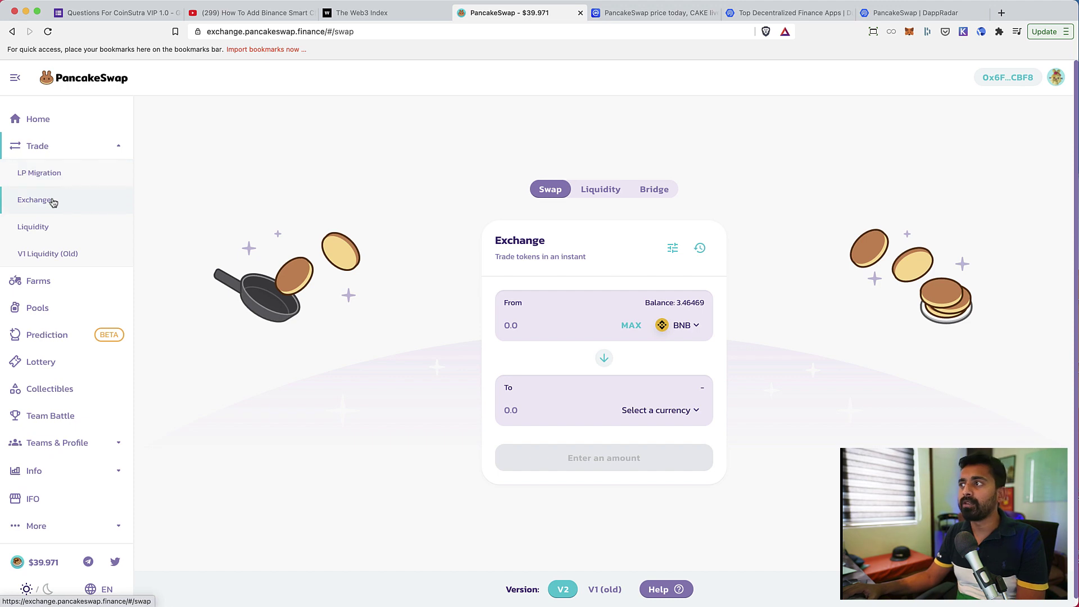
pyautogui.click(66, 287)
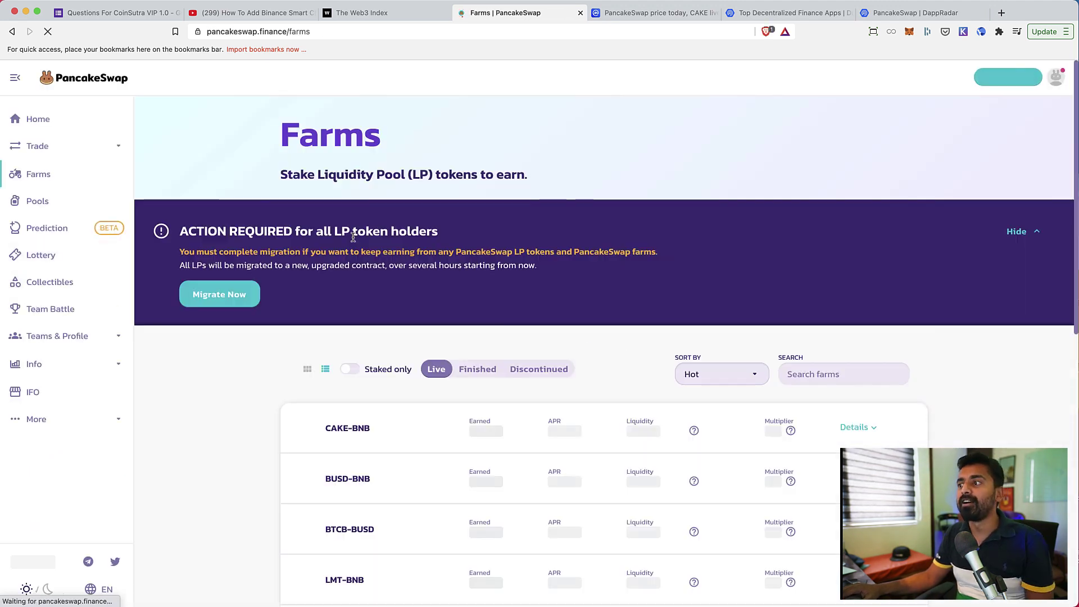
pyautogui.scroll(-5, 413, 279)
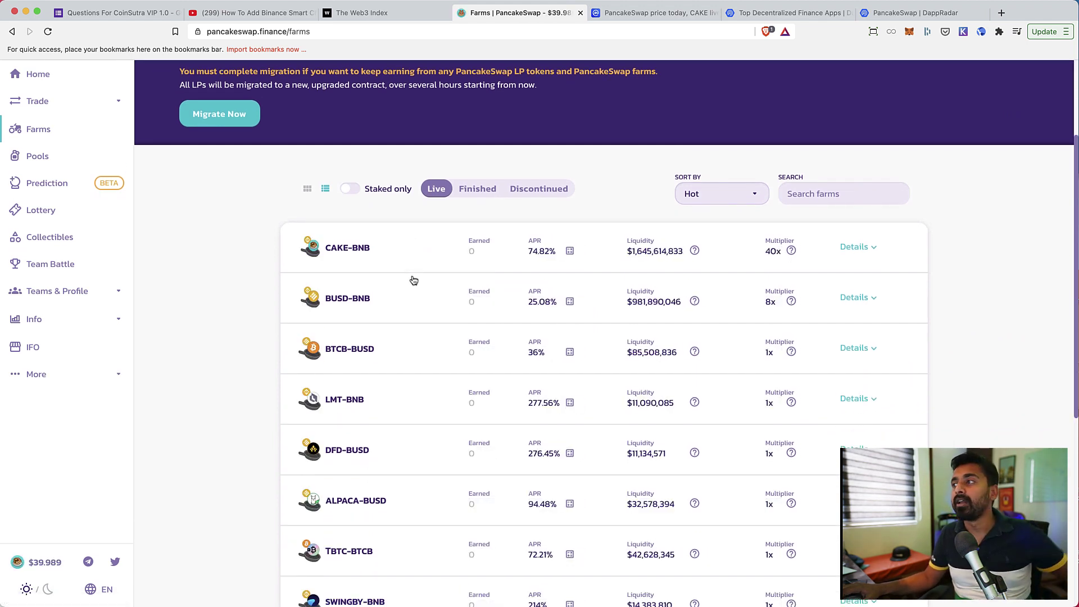
pyautogui.click(685, 203)
pyautogui.click(694, 214)
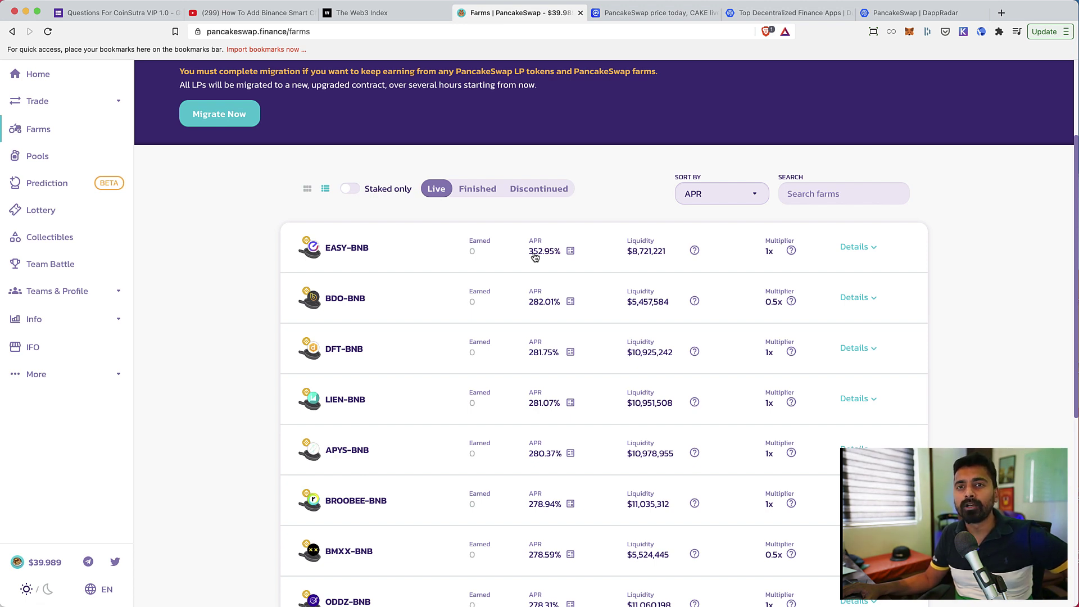
pyautogui.scroll(3, 232, 178)
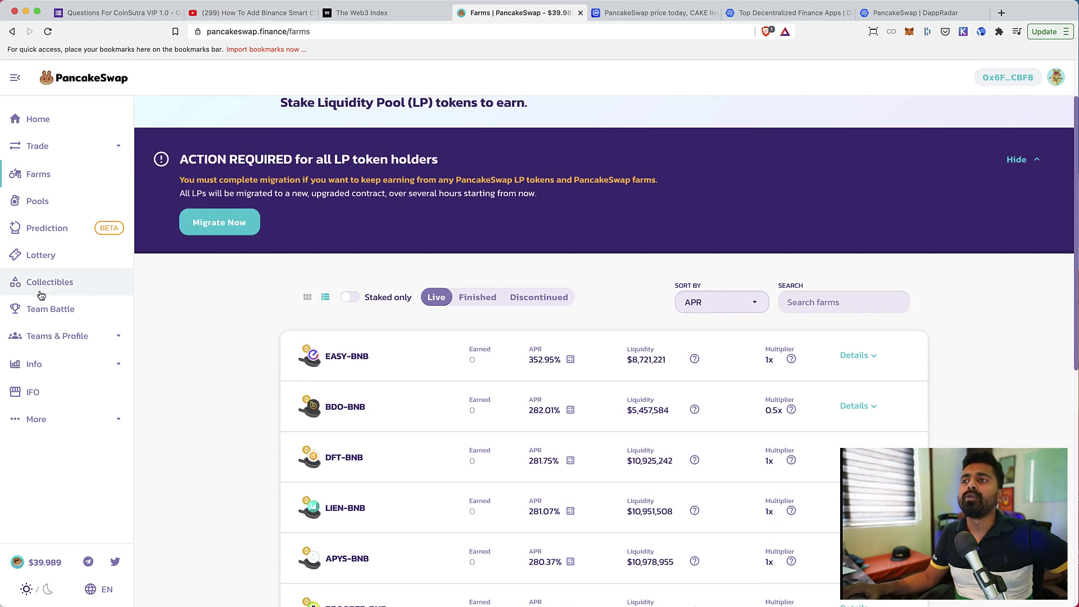
# - Browse the Pools, Prediction and Lottery pages, ending on Collectibles with the Mixie NFT cards
pyautogui.click(58, 213)
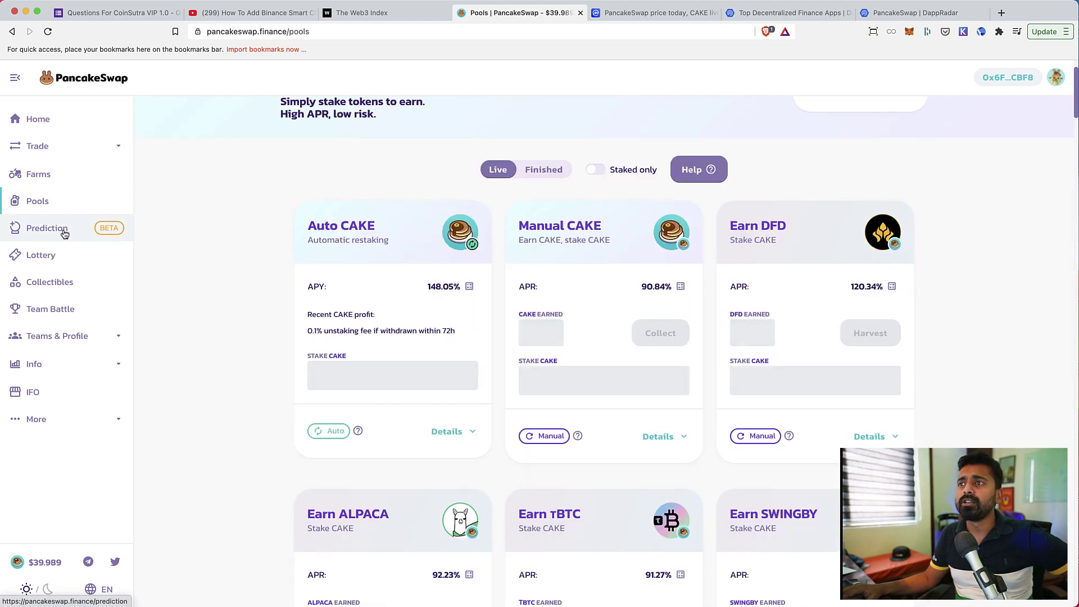
pyautogui.click(65, 233)
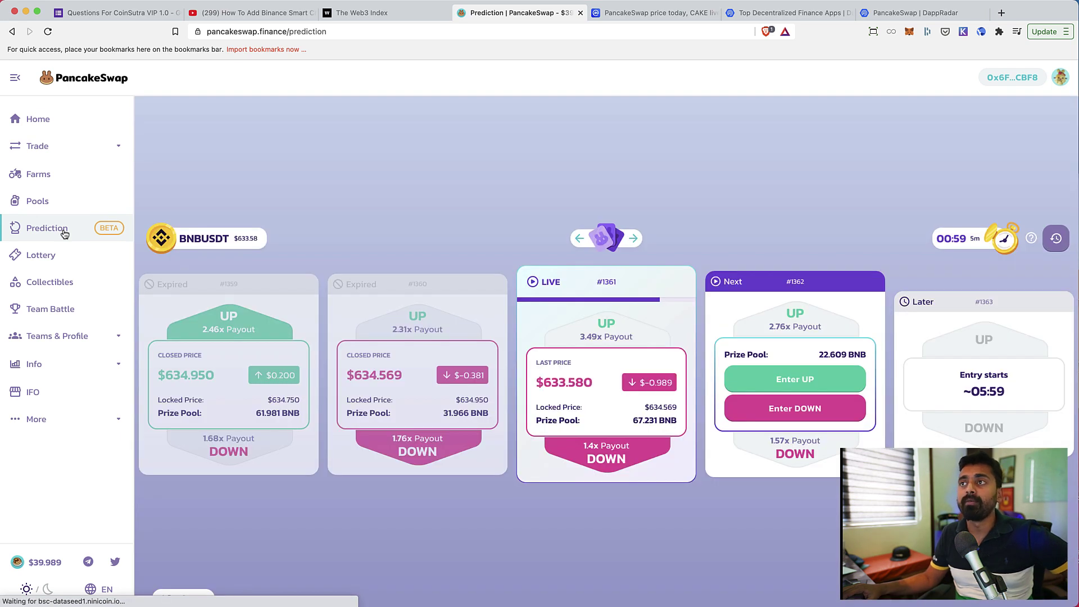
pyautogui.click(63, 261)
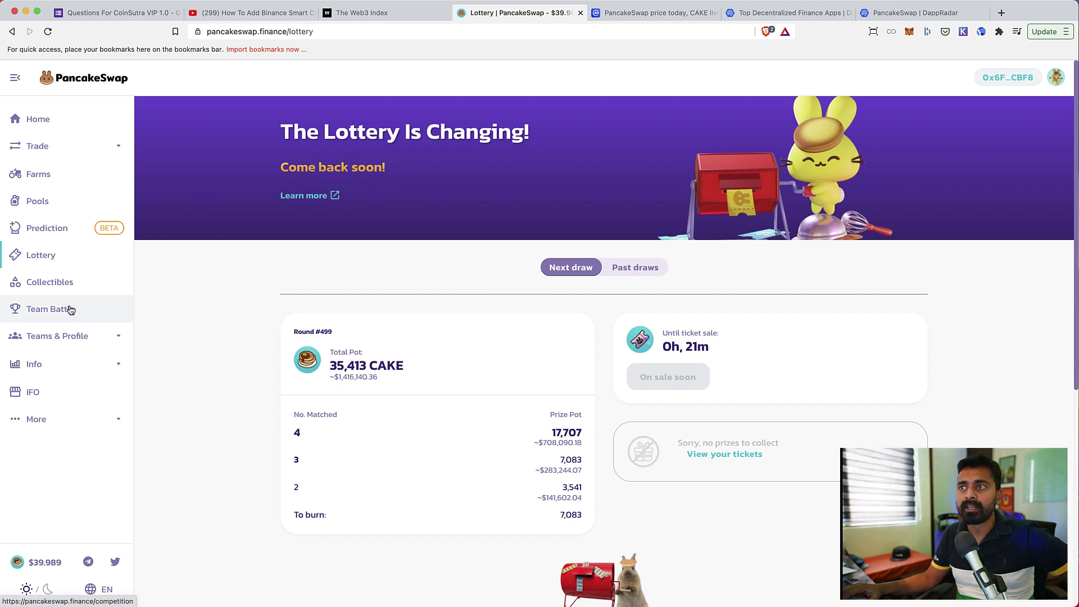
pyautogui.click(70, 284)
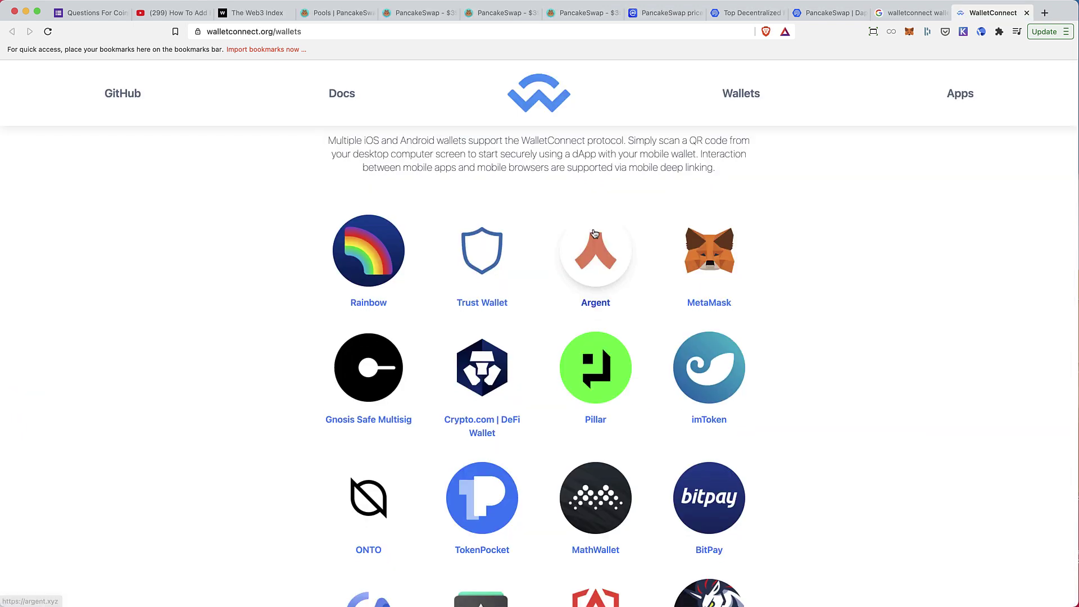
pyautogui.scroll(-2, 595, 233)
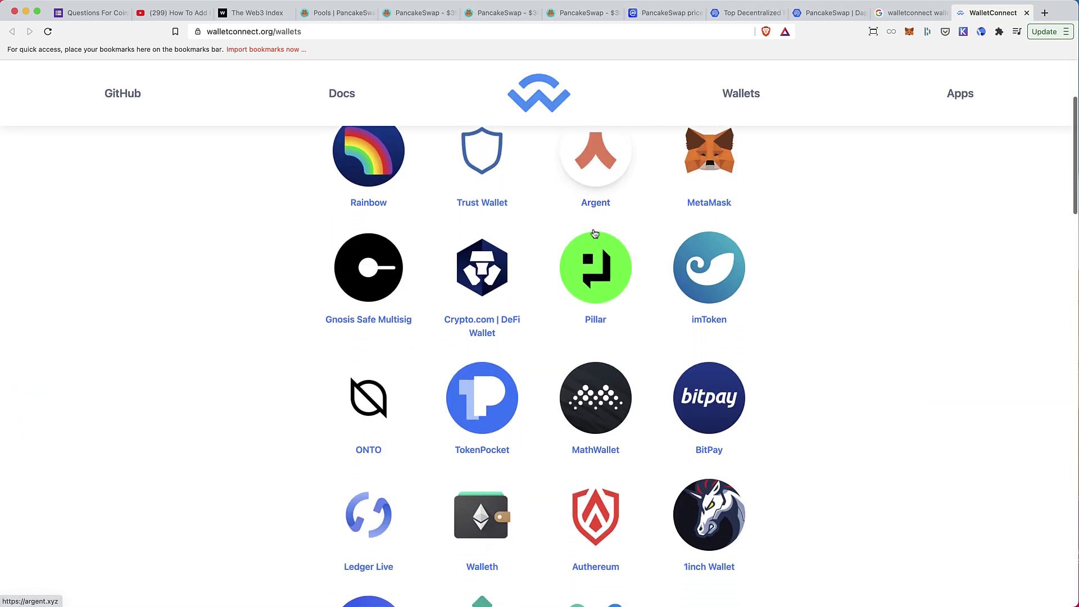
pyautogui.scroll(-3, 595, 233)
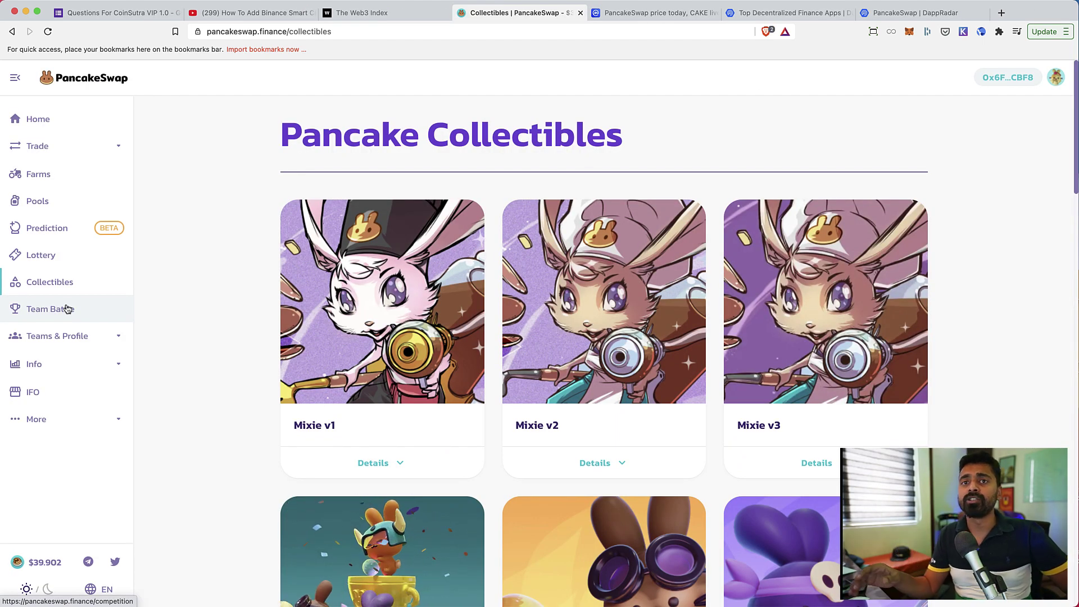
# - Switch to the 'How To Add Binance Smart Chain To MetaMask' YouTube tutorial and scroll through it
pyautogui.click(253, 12)
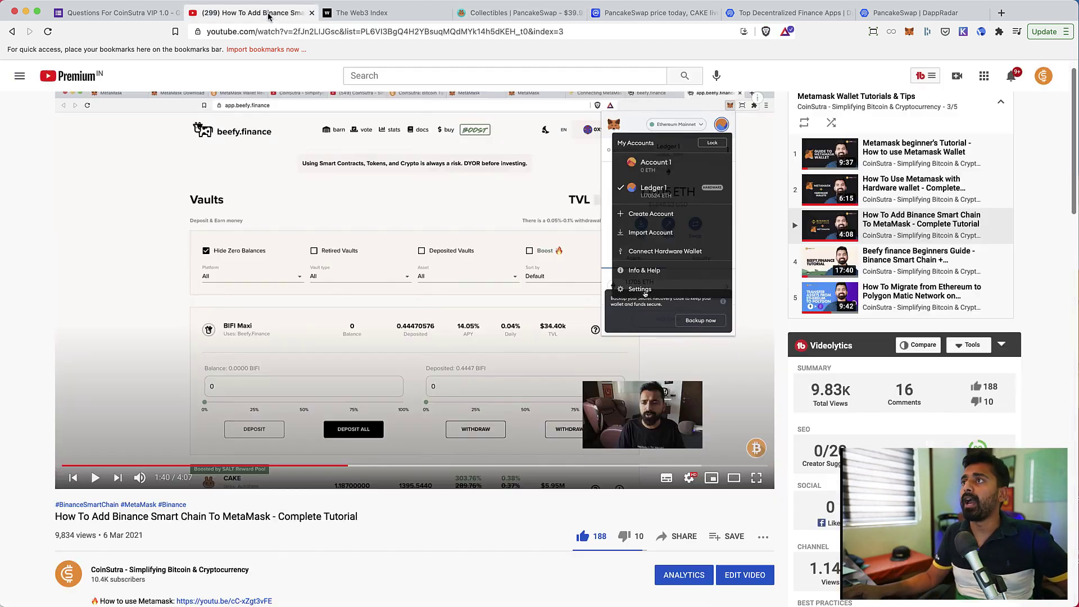
pyautogui.scroll(-3, 422, 329)
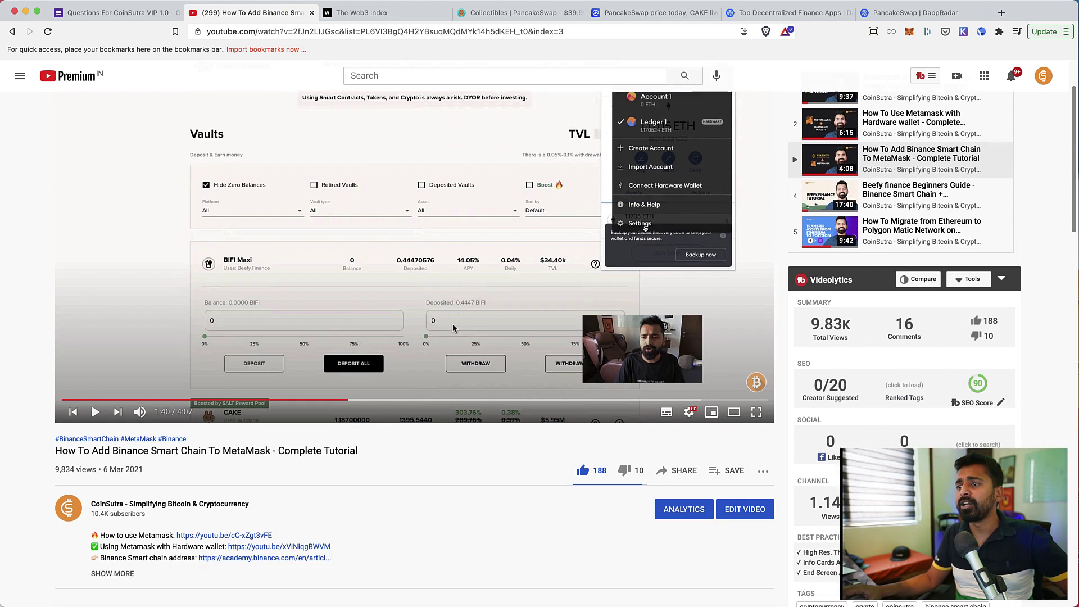
pyautogui.scroll(3, 422, 329)
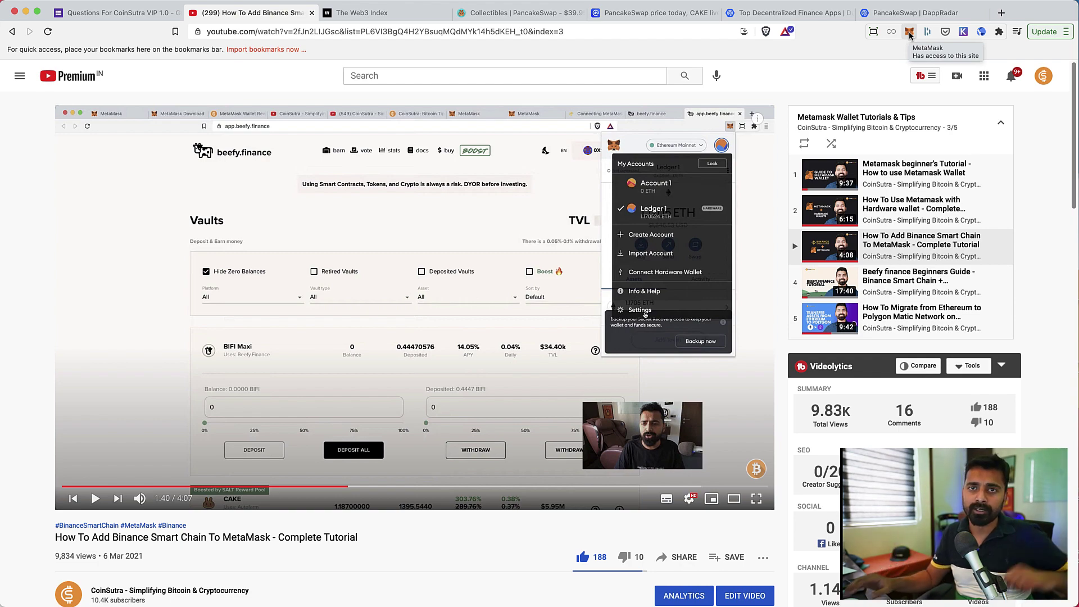
# - Return to PancakeSwap Farms and scroll to the live list led by CAKE-BNB at 74.76% APR
pyautogui.click(524, 12)
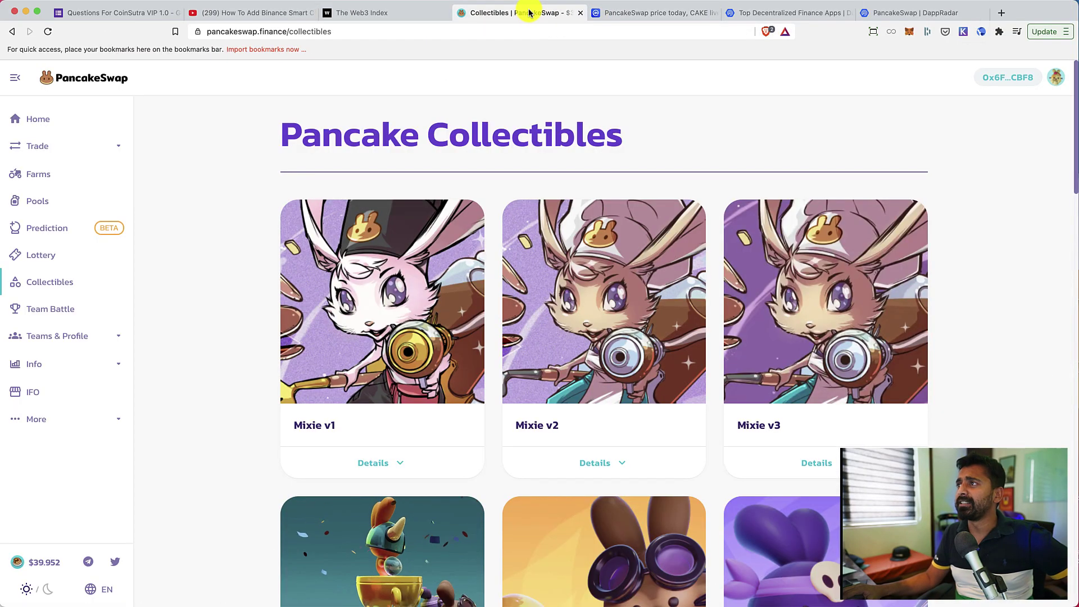
pyautogui.click(68, 148)
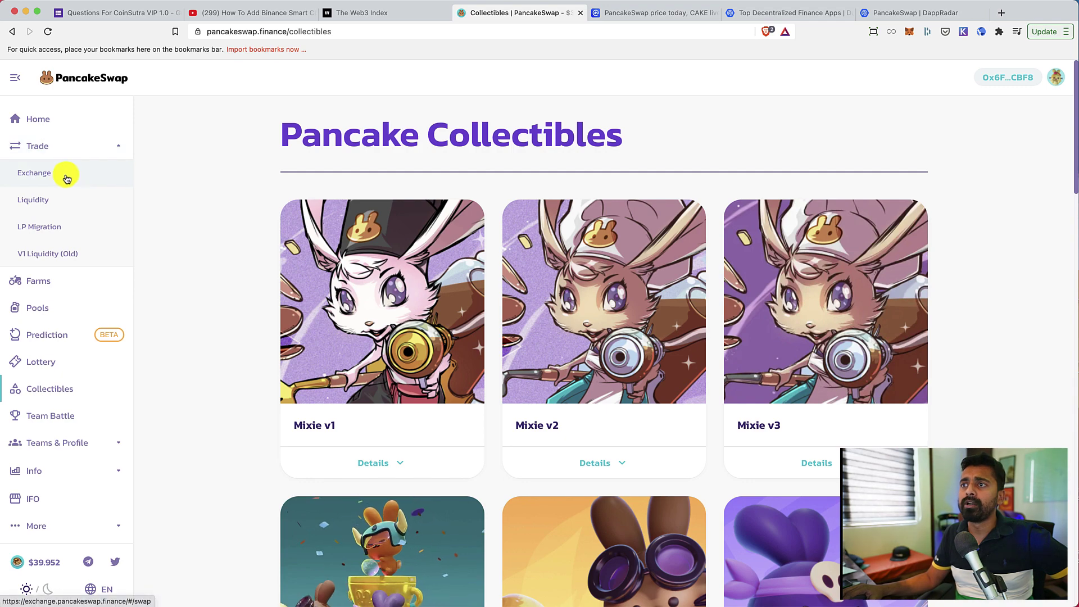
pyautogui.click(72, 289)
pyautogui.scroll(-2, 236, 256)
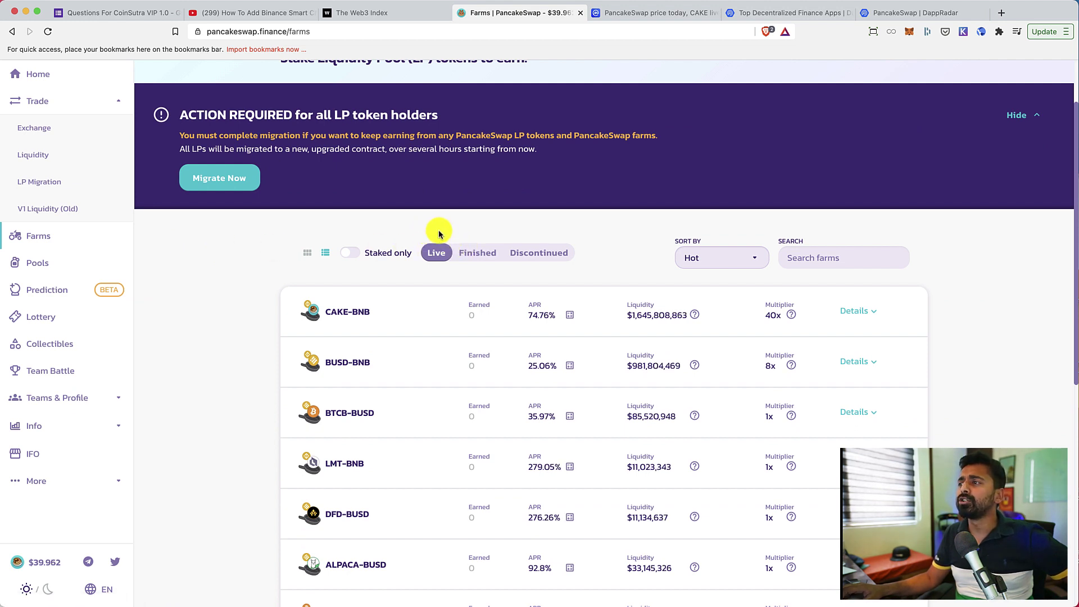
pyautogui.scroll(1, 599, 274)
pyautogui.scroll(-2, 506, 267)
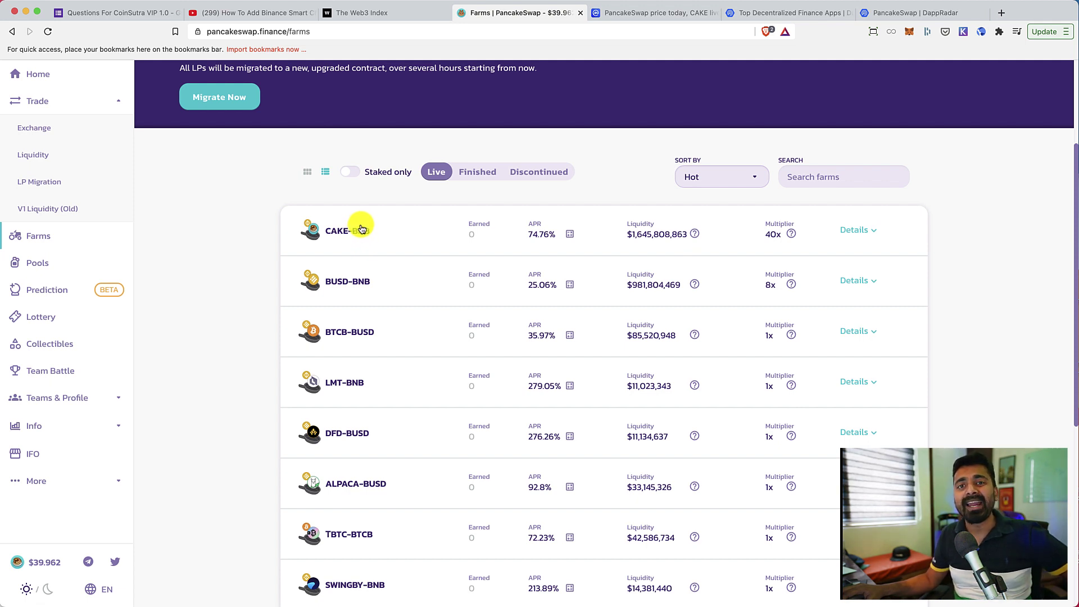
# - Expand the CAKE-BNB farm details and highlight its CAKE EARNED figure
pyautogui.click(405, 223)
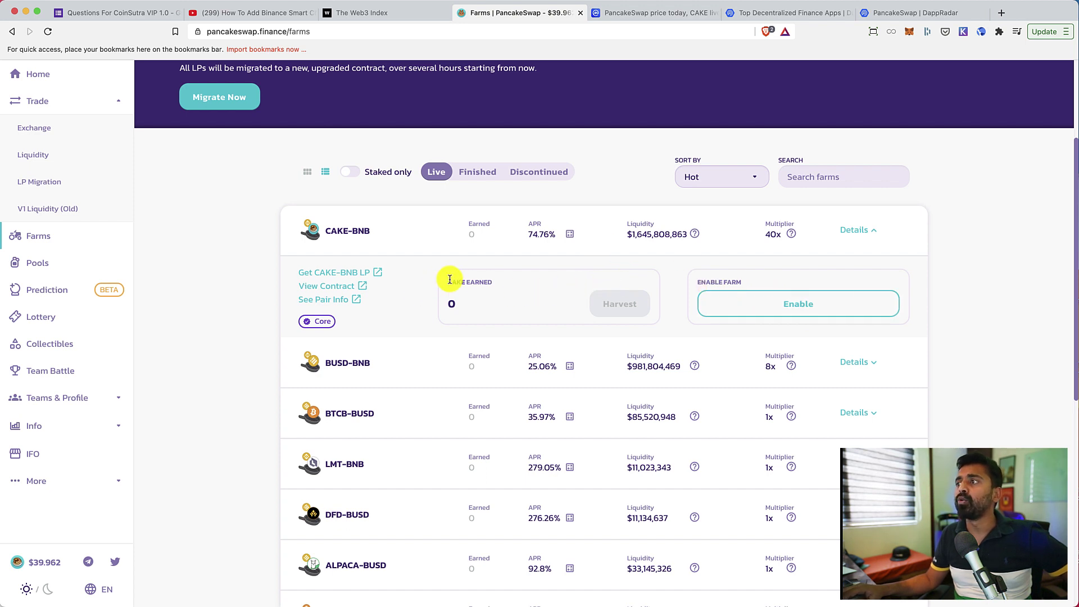
pyautogui.moveTo(452, 280); pyautogui.dragTo(493, 281)
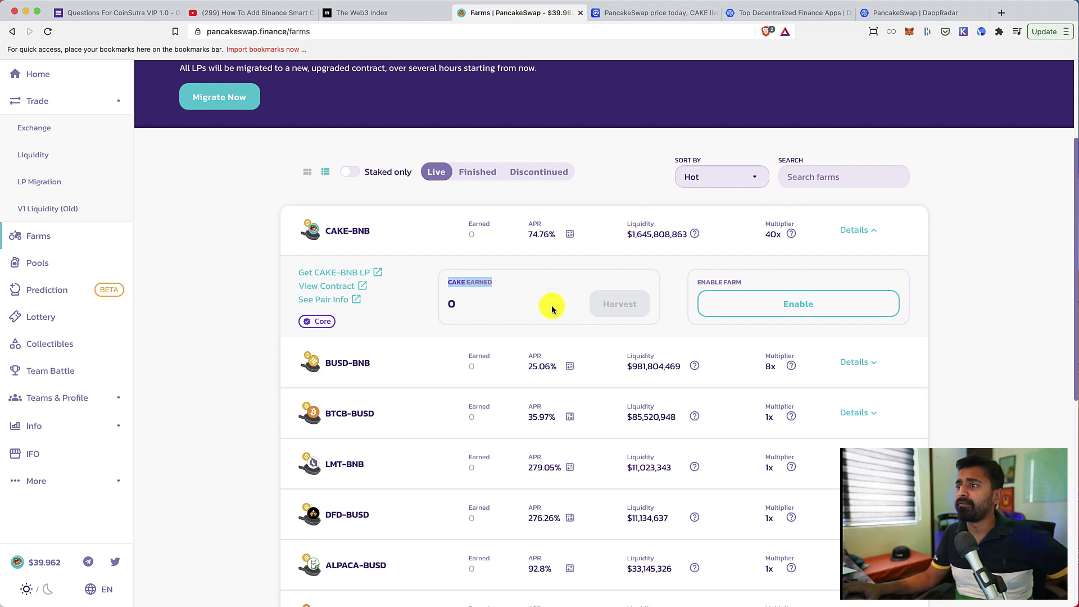
pyautogui.scroll(-2, 553, 298)
pyautogui.scroll(1, 571, 275)
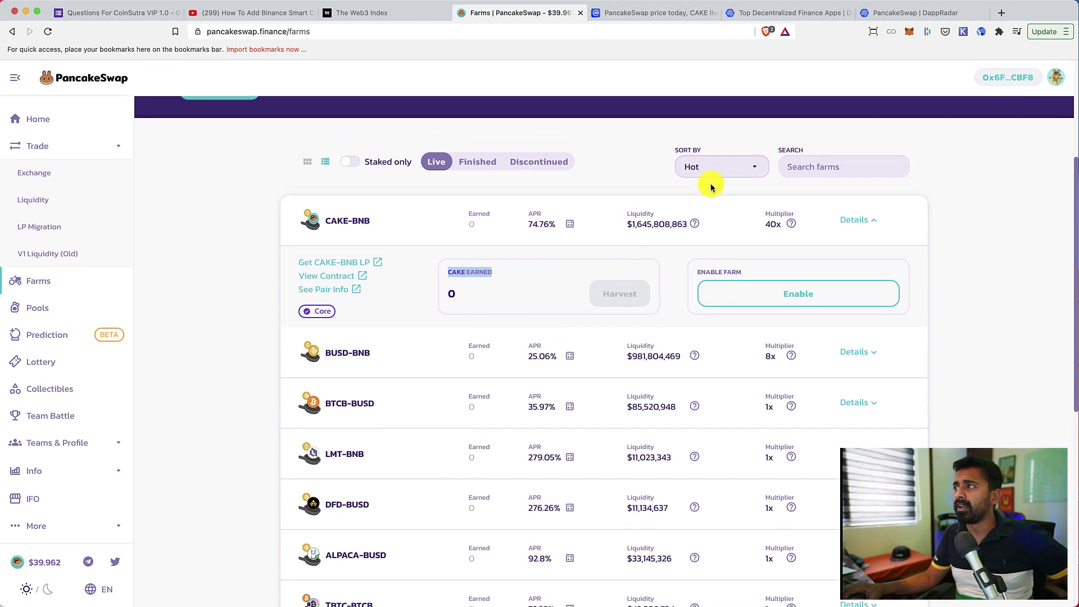
# - Sort the farms by APR and search 'hoo' to show only HOO-BUSD at 184.49% APR
pyautogui.click(714, 168)
pyautogui.click(704, 187)
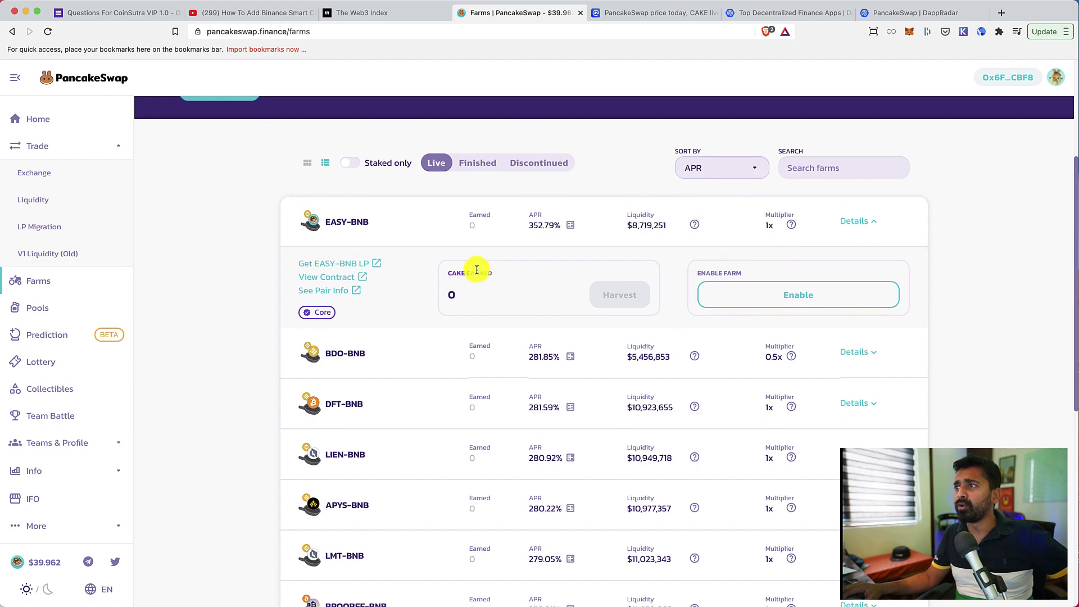
pyautogui.scroll(-2, 475, 289)
pyautogui.scroll(3, 424, 284)
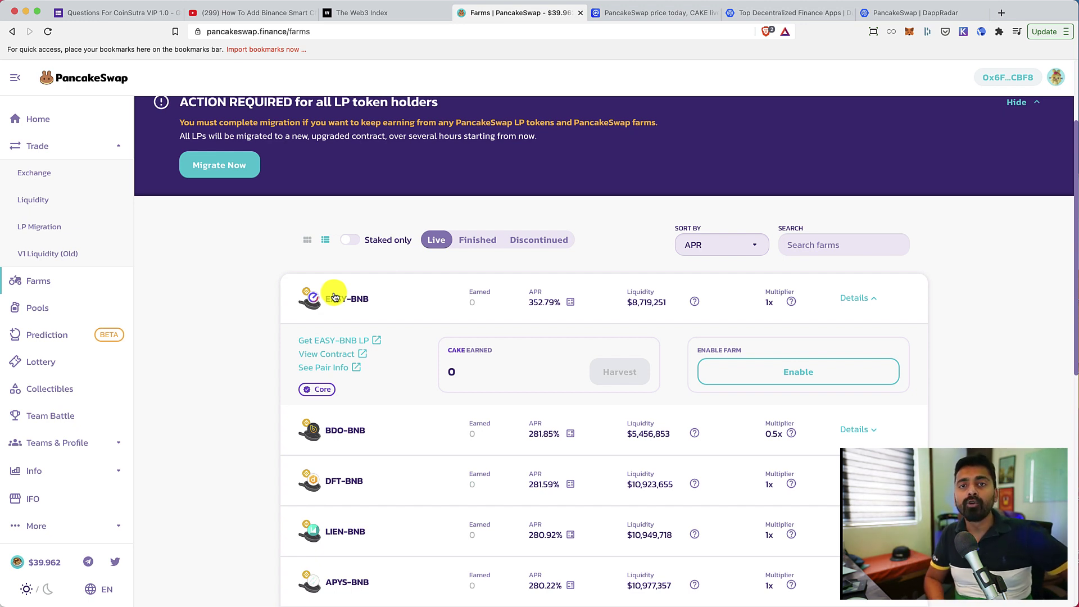
pyautogui.scroll(-2, 371, 326)
pyautogui.scroll(2, 591, 303)
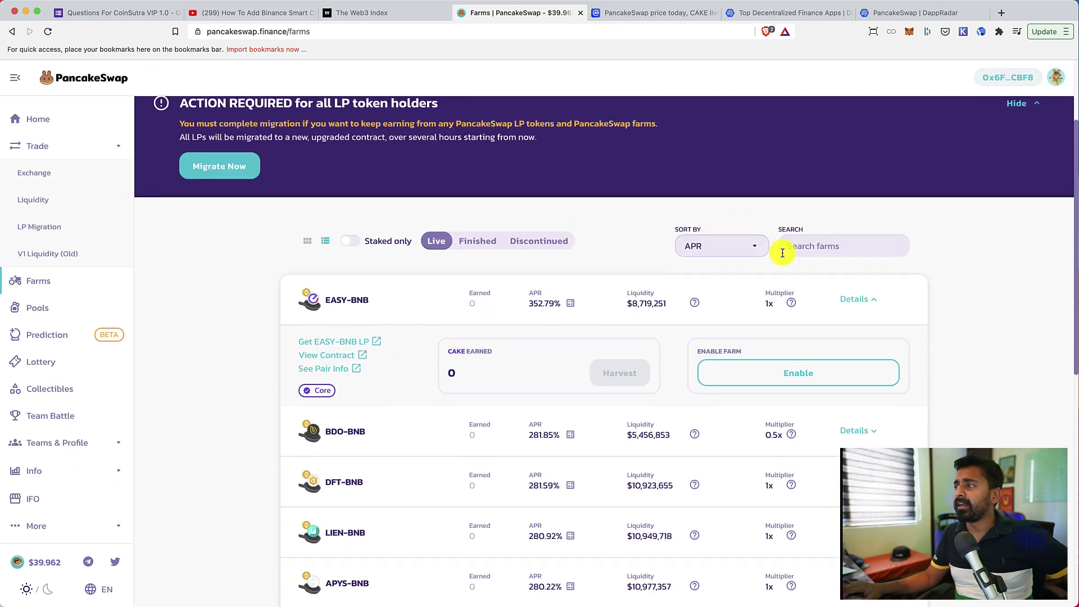
pyautogui.click(824, 248)
pyautogui.write('hoo')
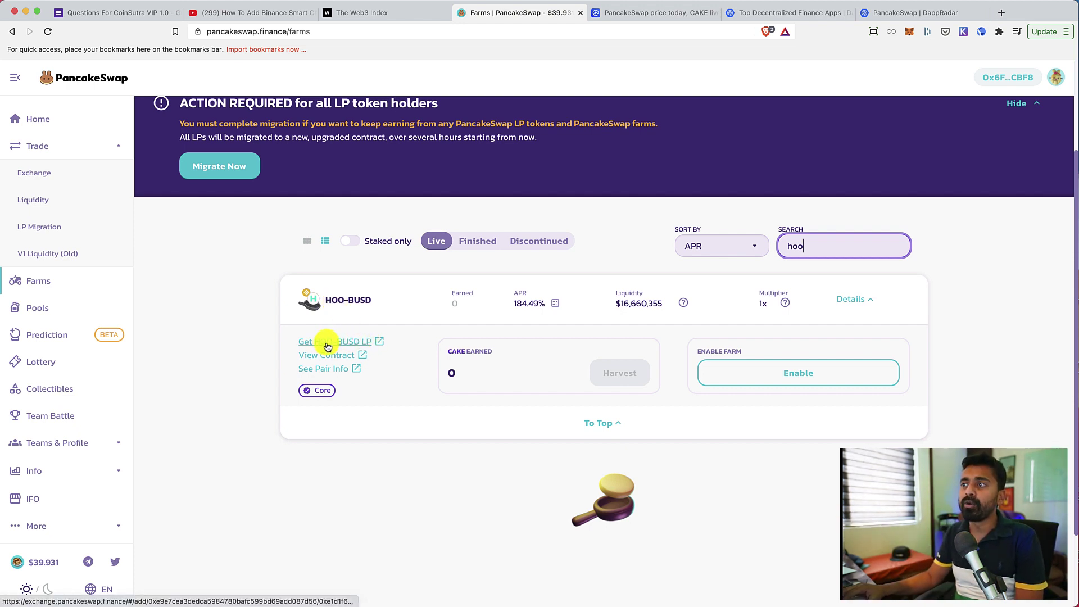
# - Open the HOO-BUSD add-liquidity page in a new tab, then go to the Exchange swap page
pyautogui.keyDown('super'); pyautogui.click(380, 342); pyautogui.keyUp('super')
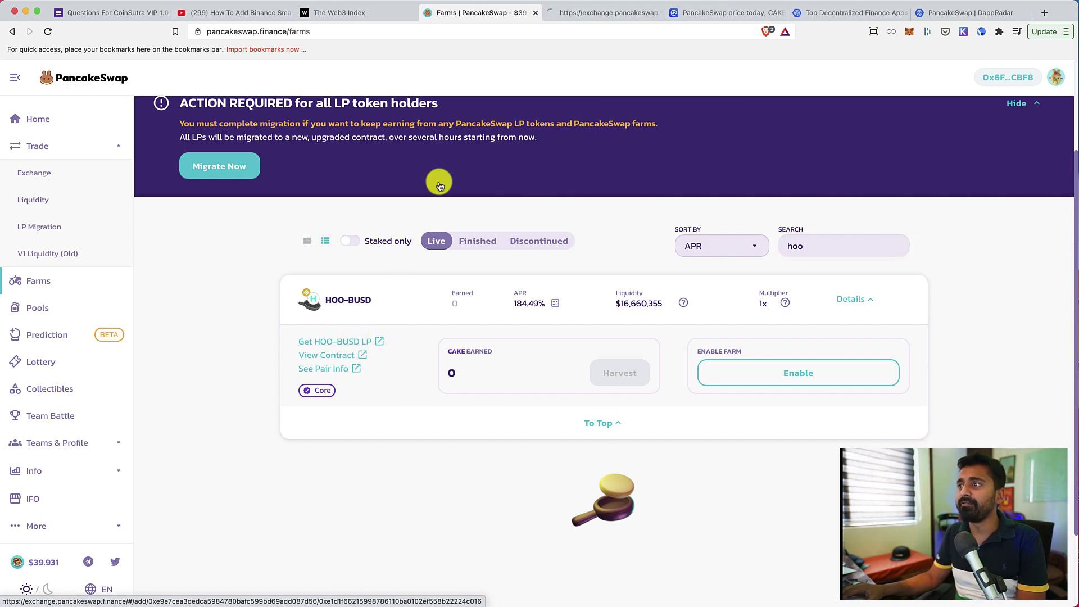
pyautogui.click(570, 13)
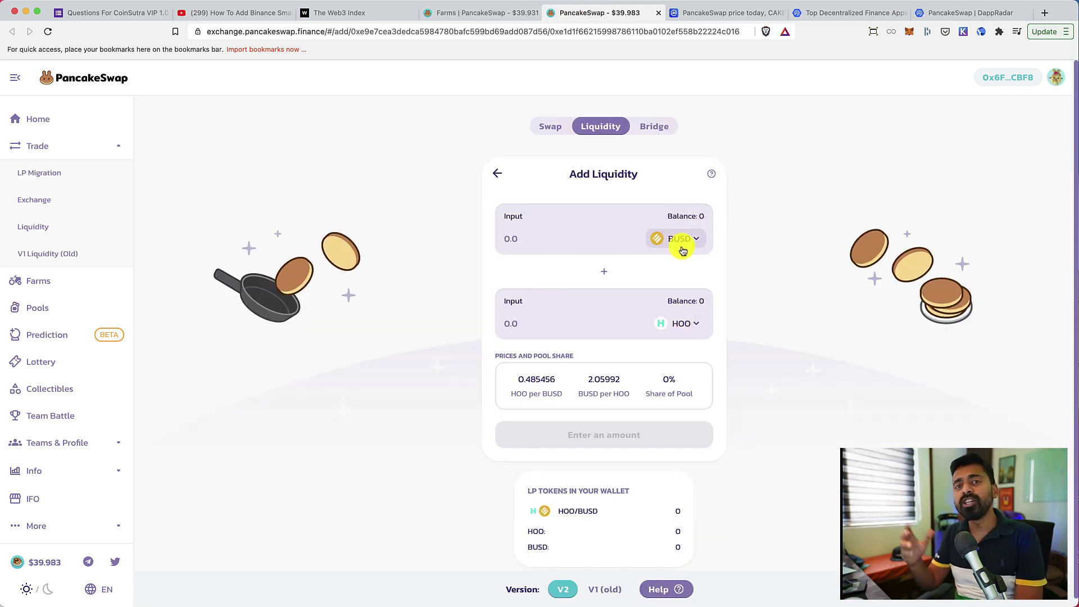
pyautogui.keyDown('super'); pyautogui.click(31, 203); pyautogui.keyUp('super')
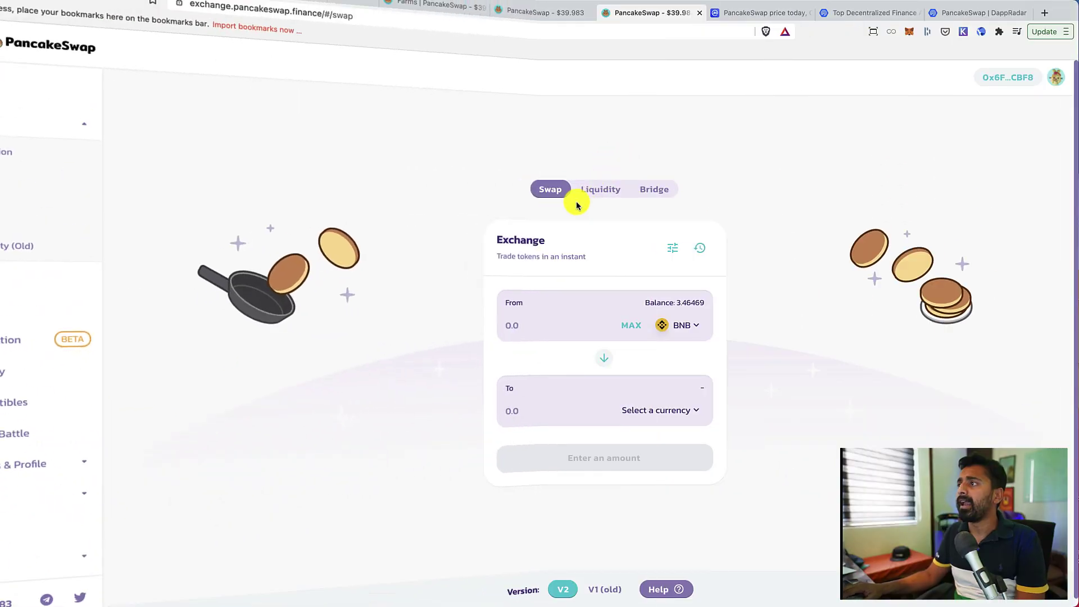
# - Swap 0.5 BNB for about 153.311 HOO, checking the price impact and confirming in MetaMask
pyautogui.scroll(2, 609, 239)
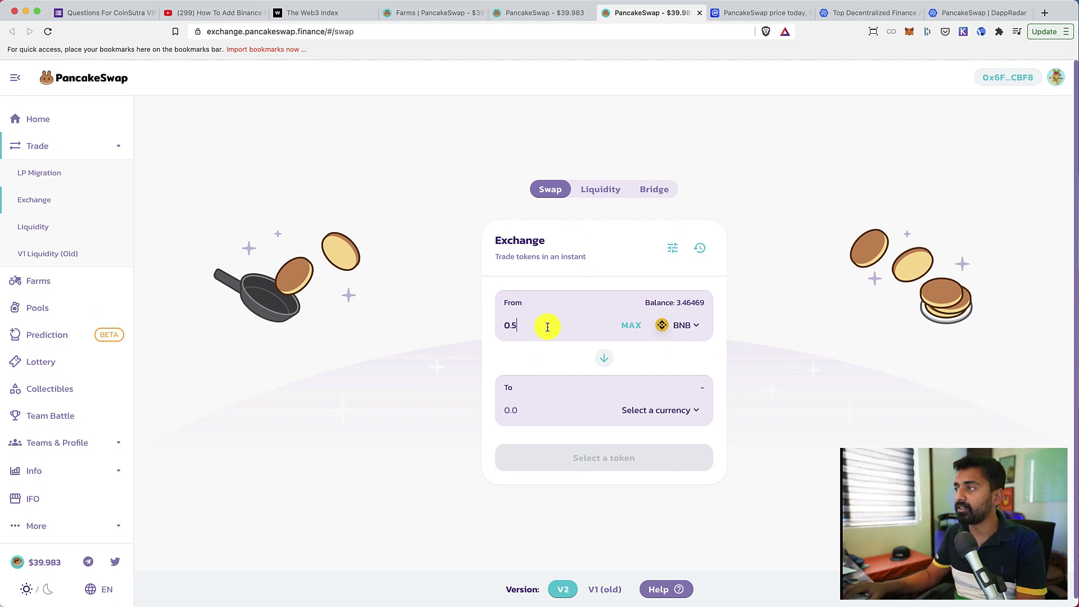
pyautogui.click(639, 410)
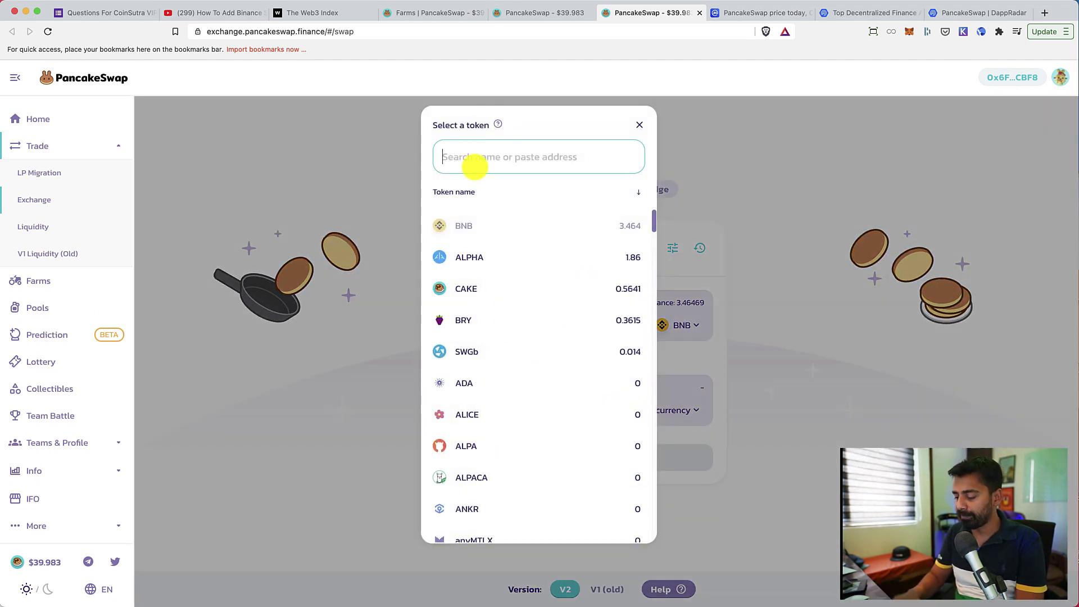
pyautogui.write('HOO')
pyautogui.click(484, 237)
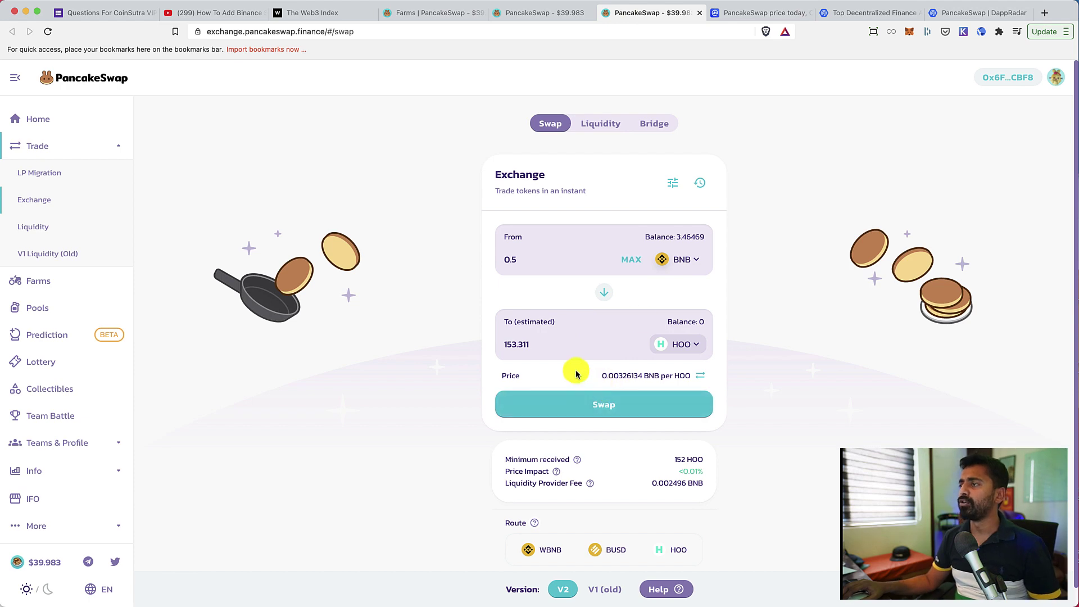
pyautogui.click(588, 400)
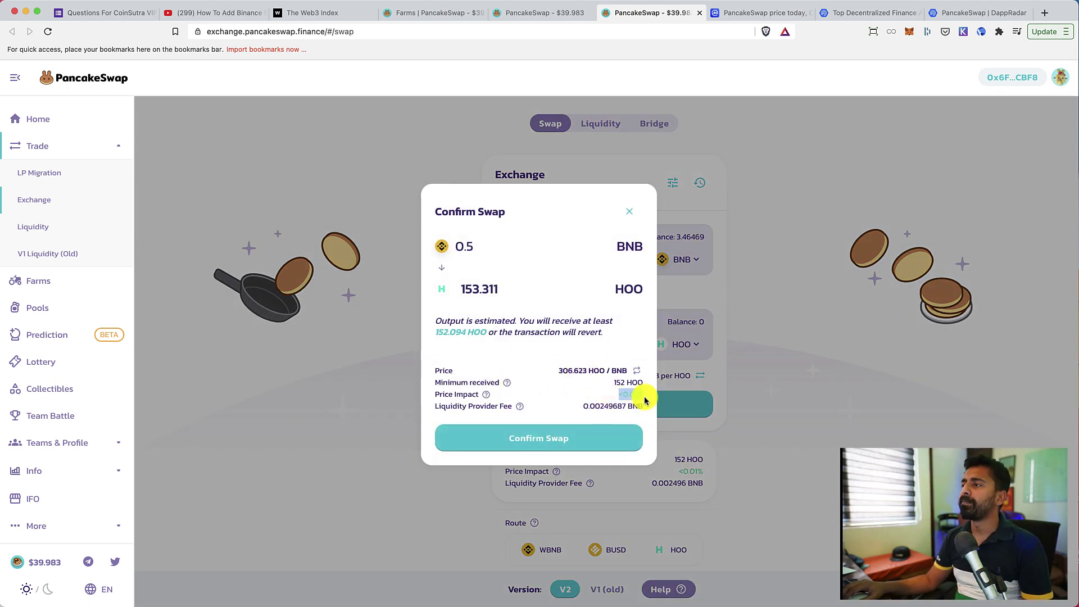
pyautogui.moveTo(643, 396); pyautogui.dragTo(608, 398)
pyautogui.click(588, 442)
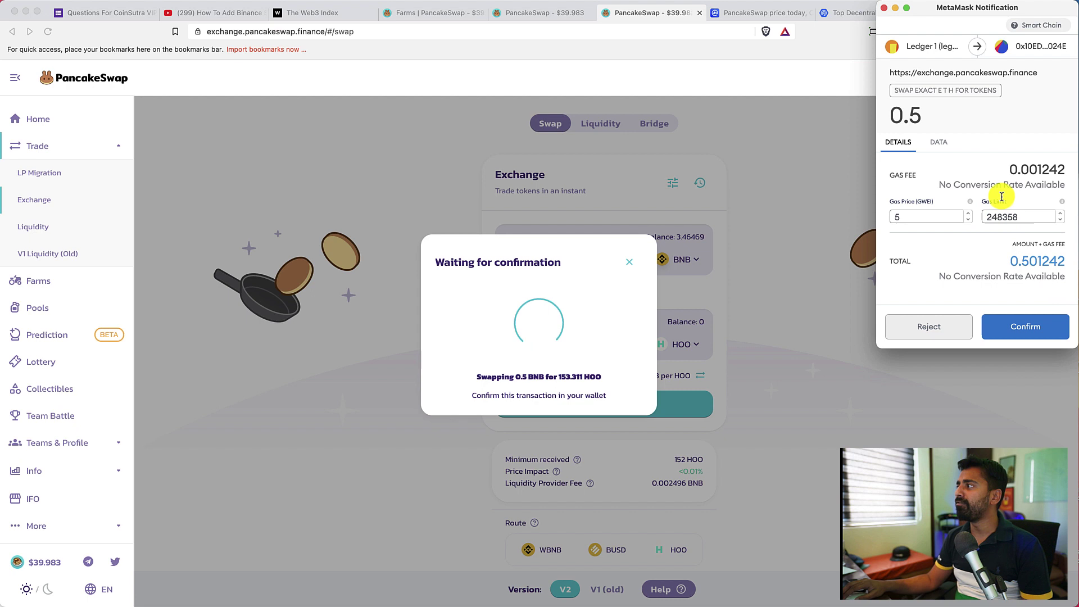
pyautogui.click(1015, 326)
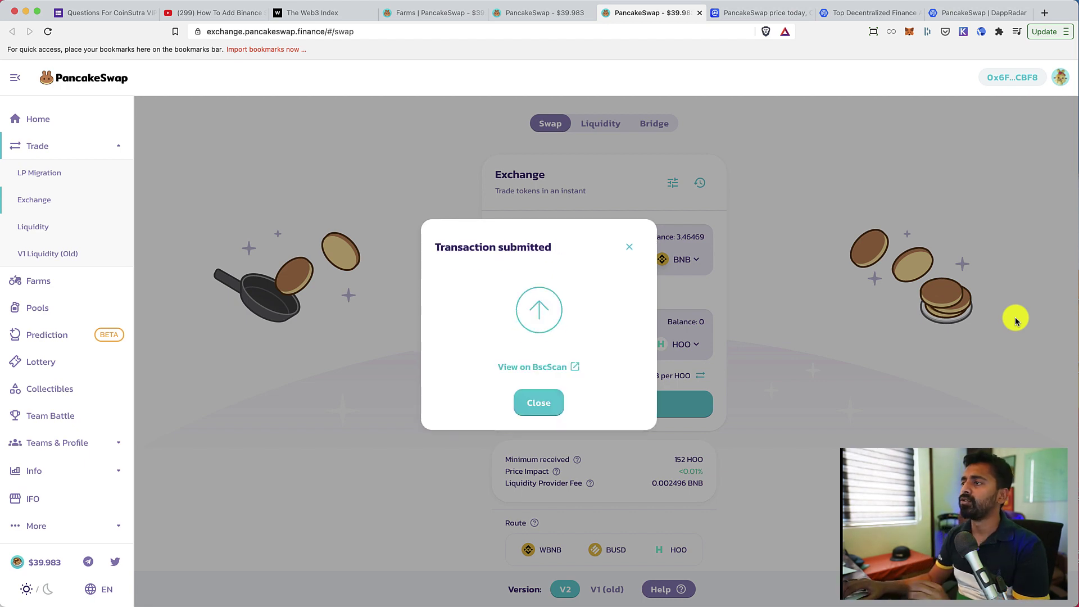
# - Swap another 0.5 BNB for 316 BUSD and approve it in MetaMask
pyautogui.click(628, 246)
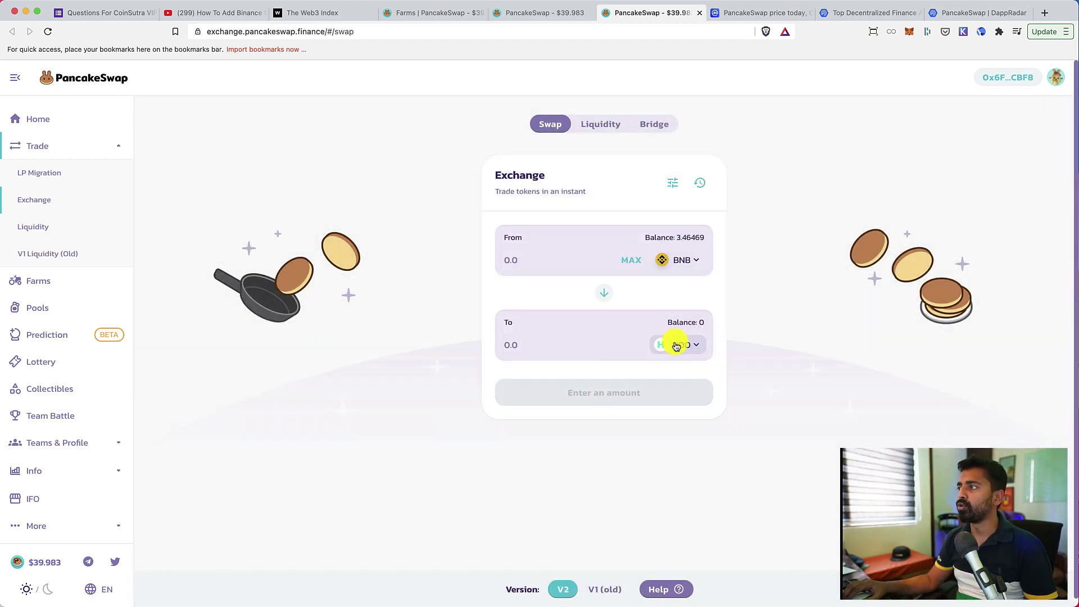
pyautogui.click(671, 341)
pyautogui.write('BUSD')
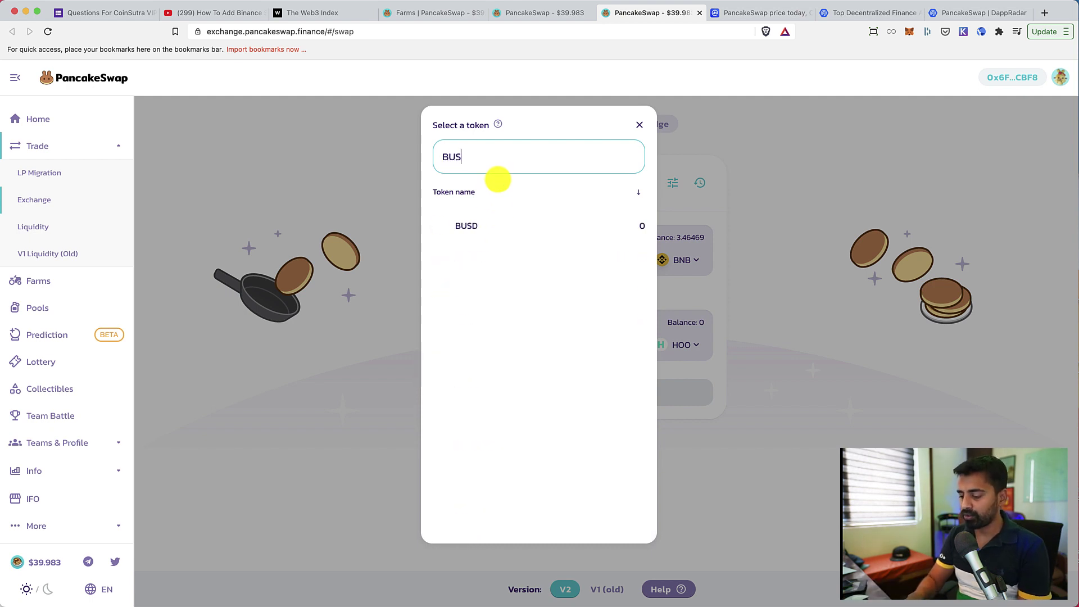
pyautogui.click(474, 224)
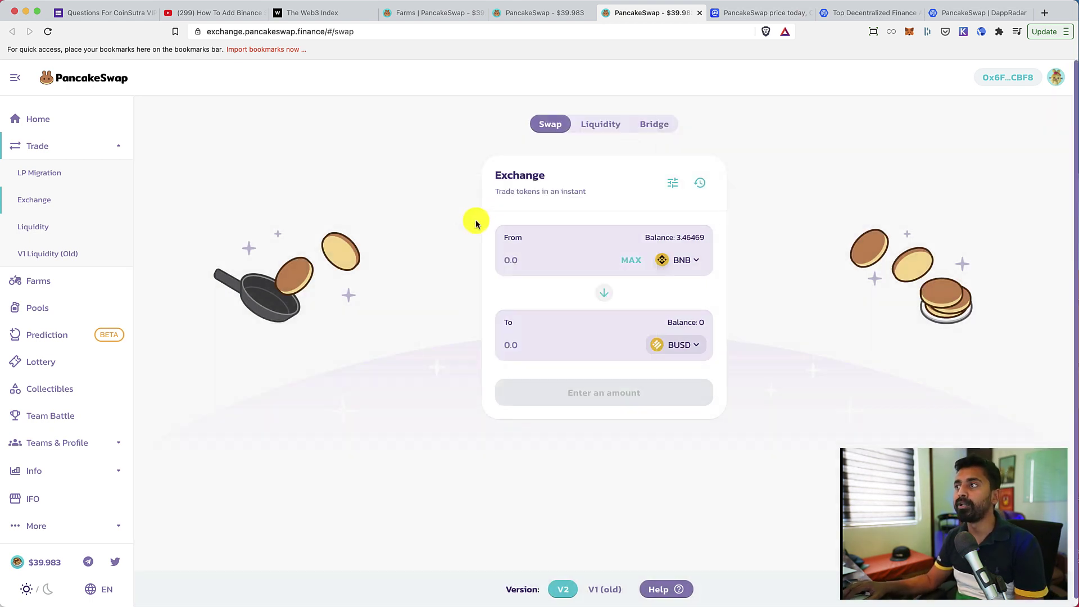
pyautogui.click(522, 259)
pyautogui.write('0.5')
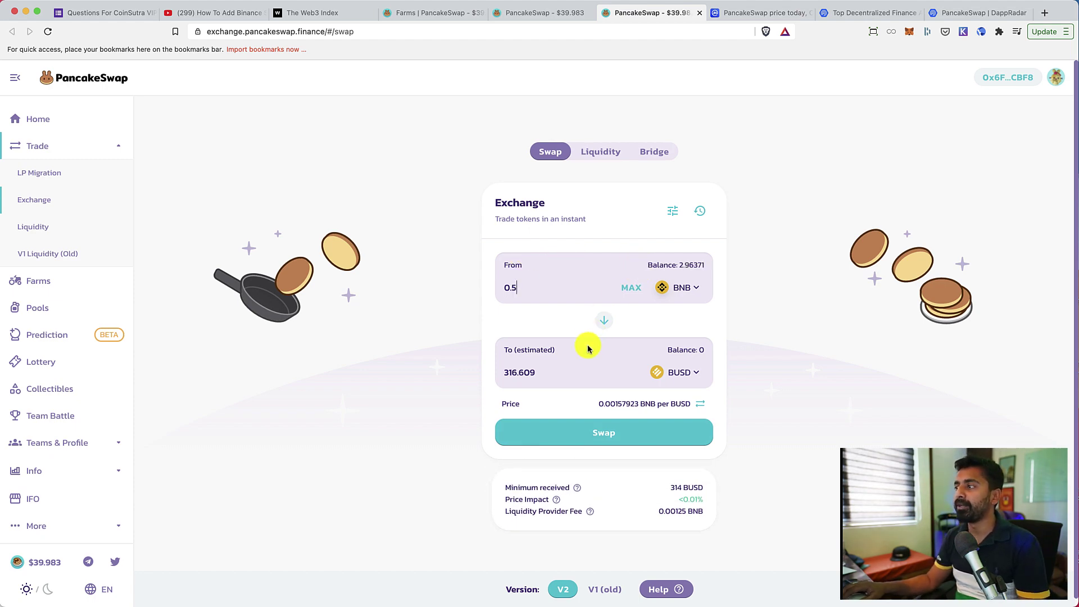
pyautogui.click(603, 435)
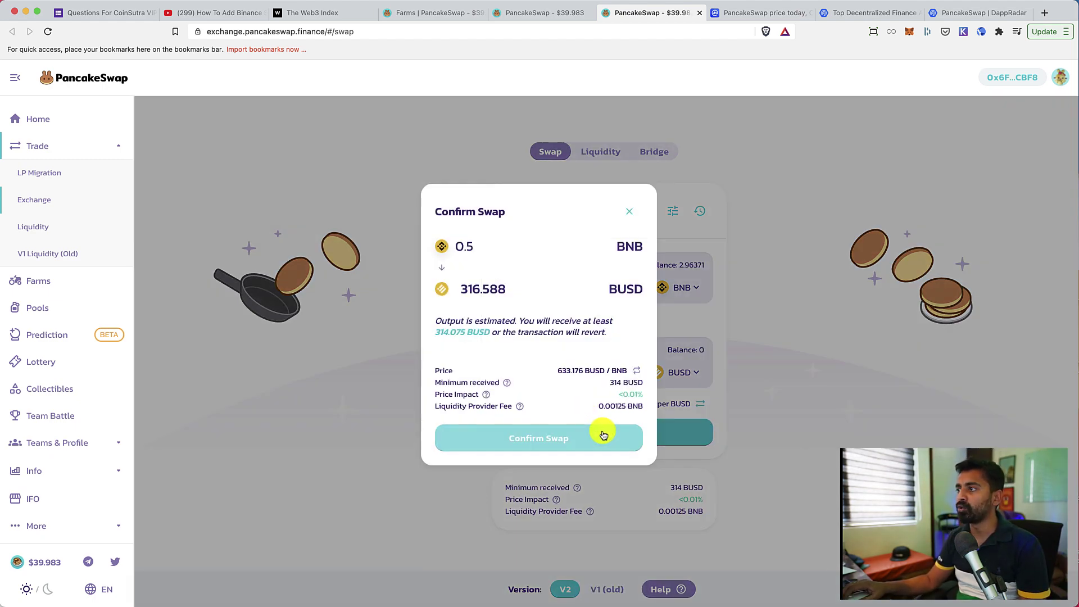
pyautogui.click(562, 434)
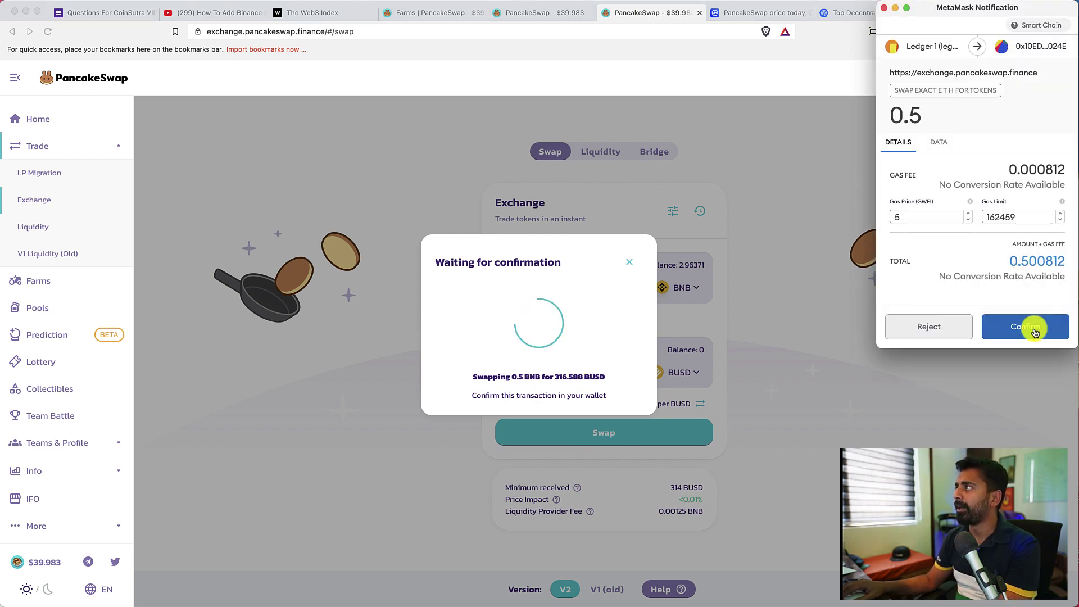
pyautogui.click(1035, 332)
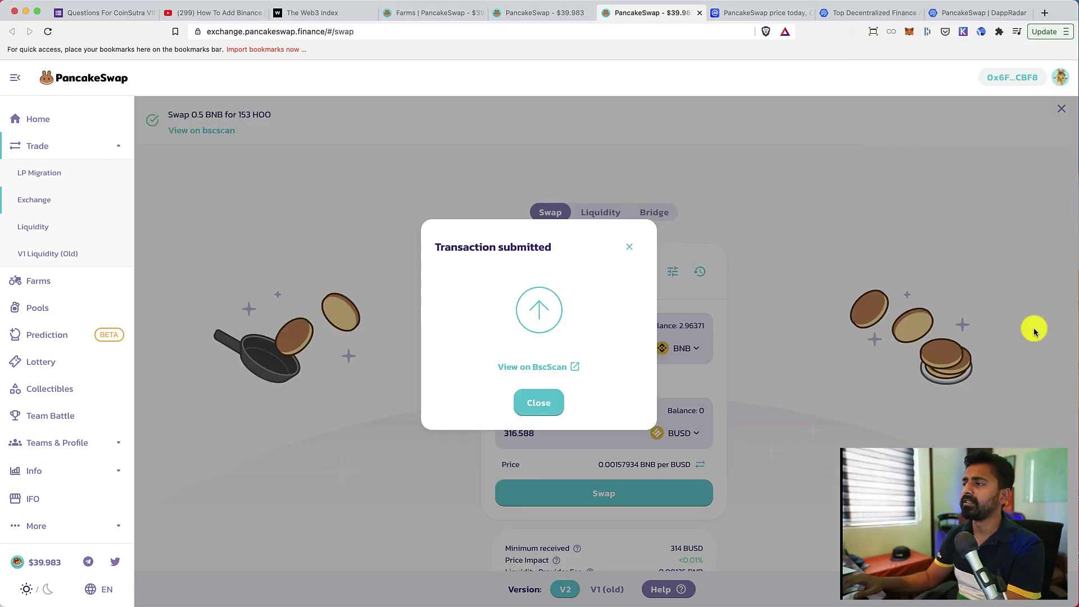
# - Check the wallet's recent transactions, then return to the BUSD/HOO Add Liquidity page
pyautogui.click(909, 32)
pyautogui.click(860, 252)
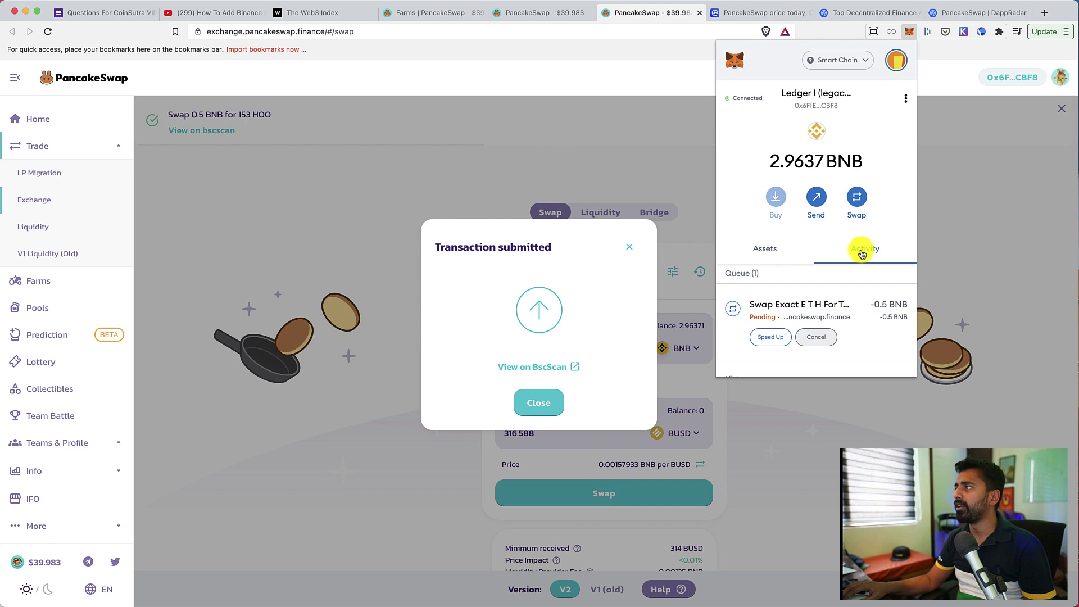
pyautogui.scroll(-5, 838, 306)
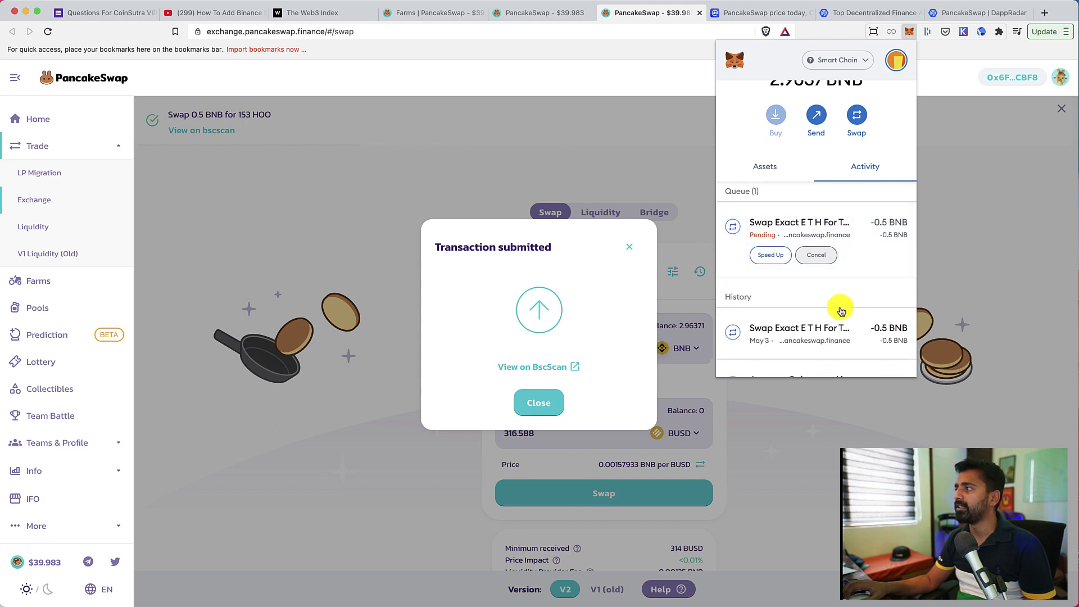
pyautogui.scroll(5, 837, 306)
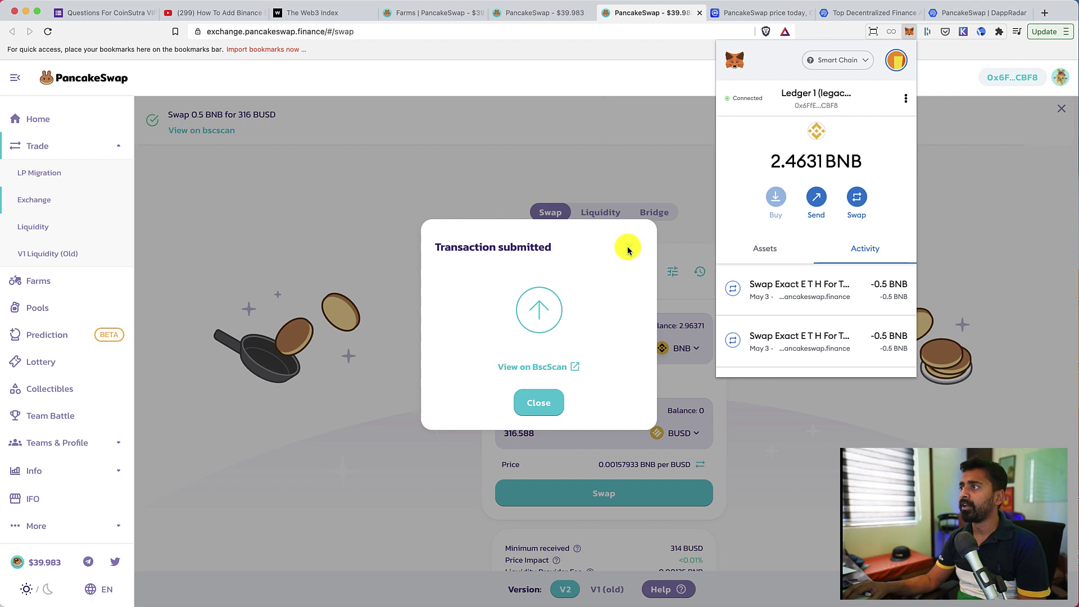
pyautogui.click(629, 249)
pyautogui.click(629, 250)
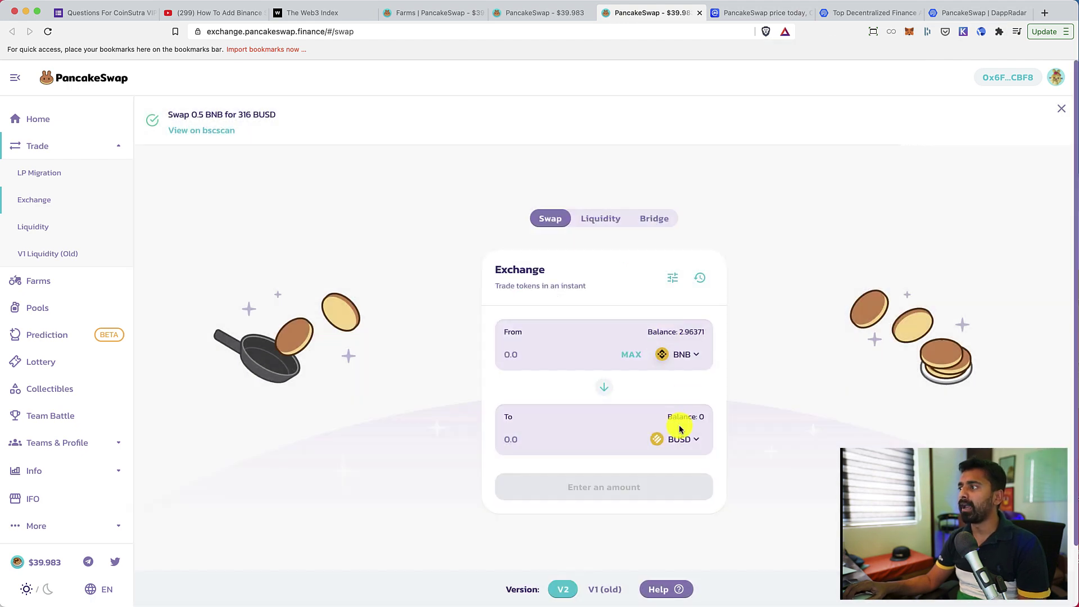
pyautogui.click(562, 13)
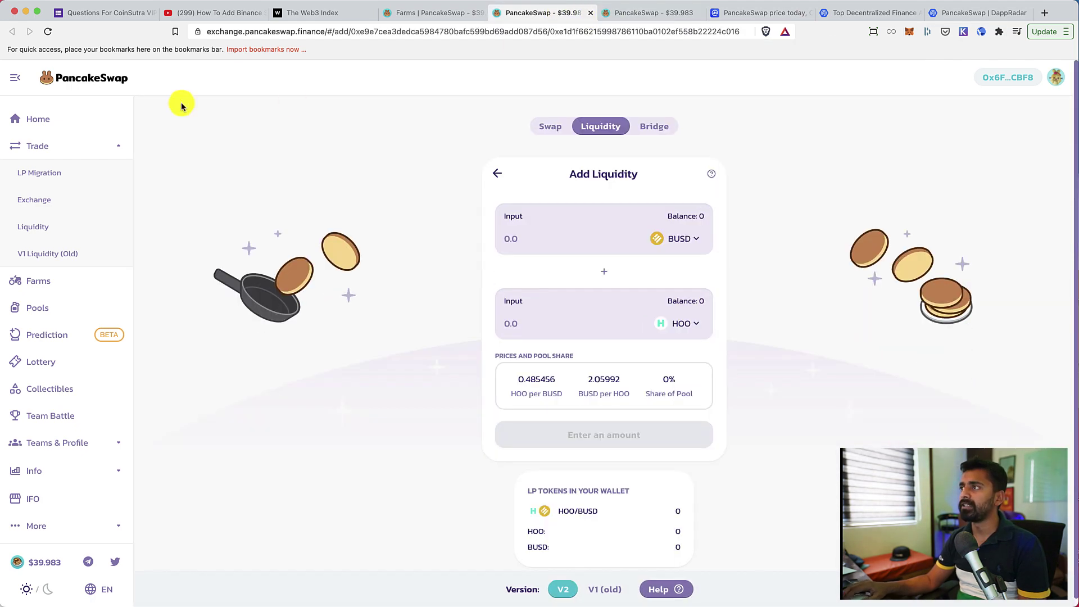
# - Refresh the page and fill the Get HOO-BUSD LP form with all 153.30155992 HOO against 315.809 BUSD
pyautogui.click(49, 32)
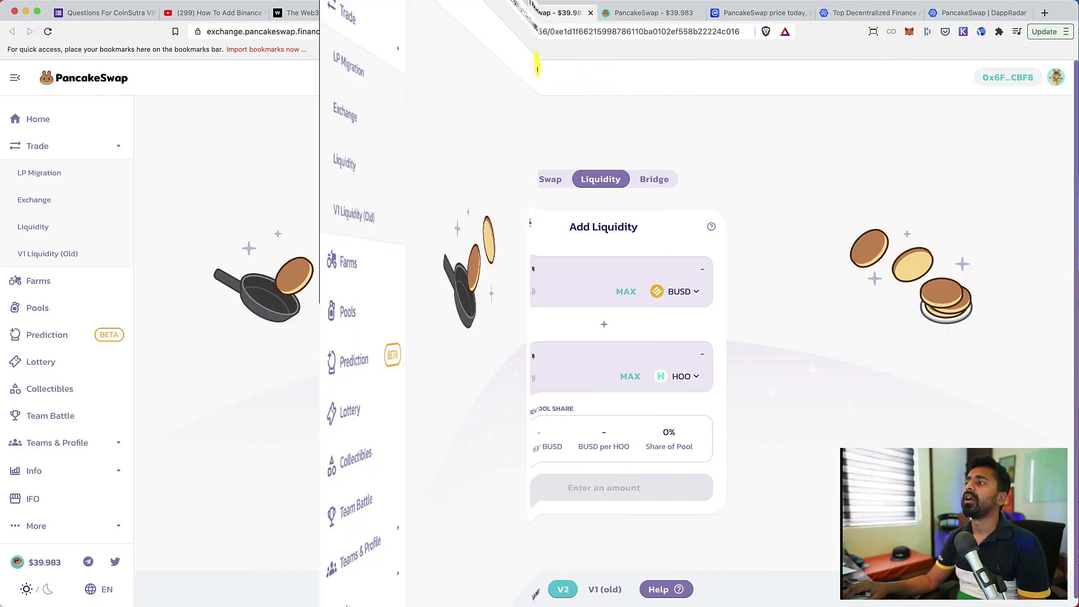
pyautogui.click(434, 13)
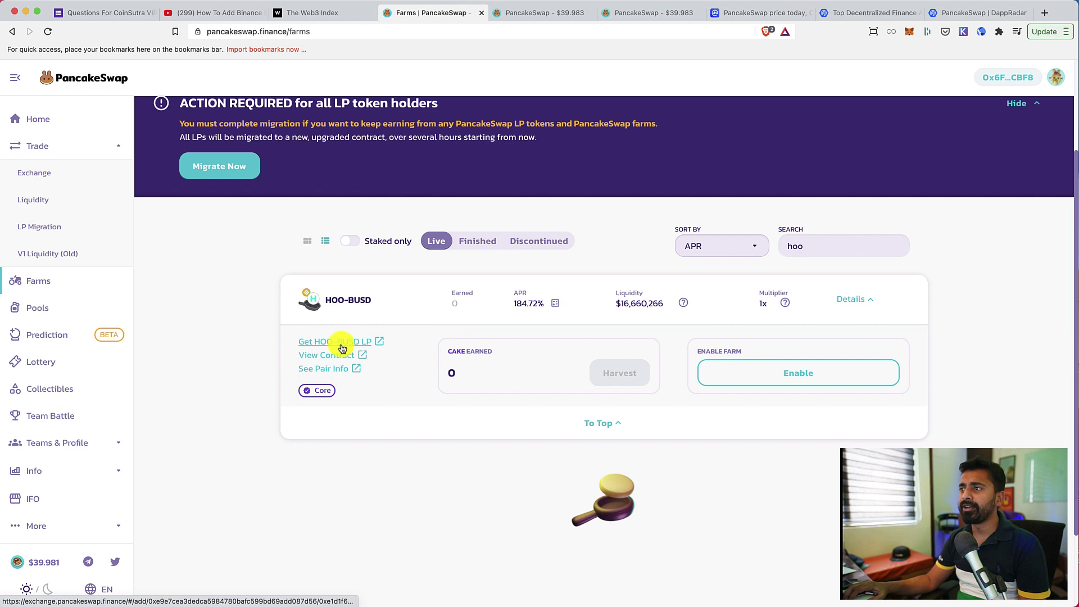
pyautogui.click(381, 345)
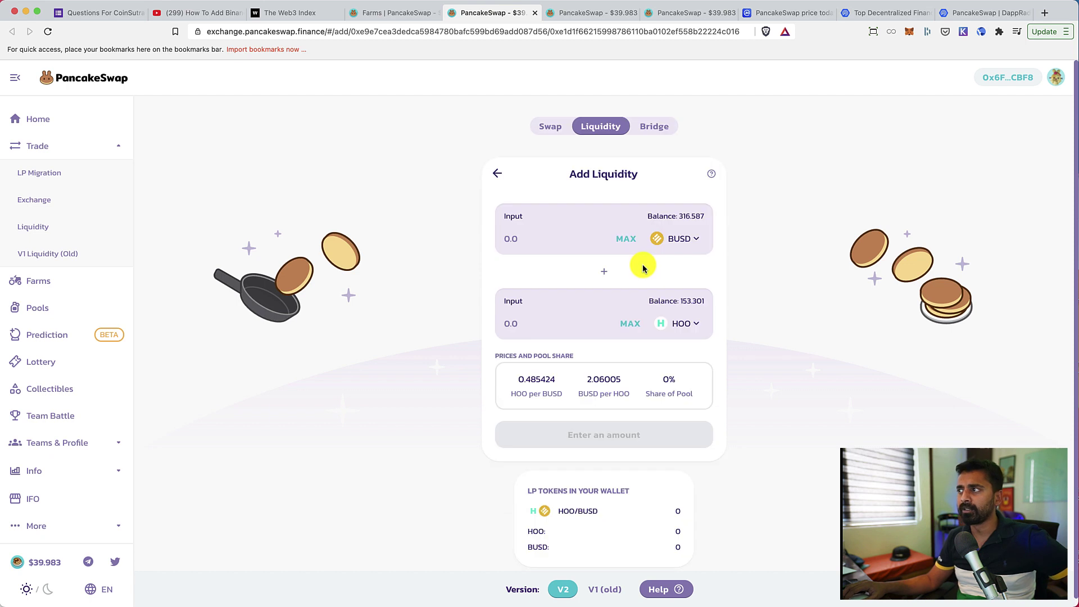
pyautogui.click(627, 322)
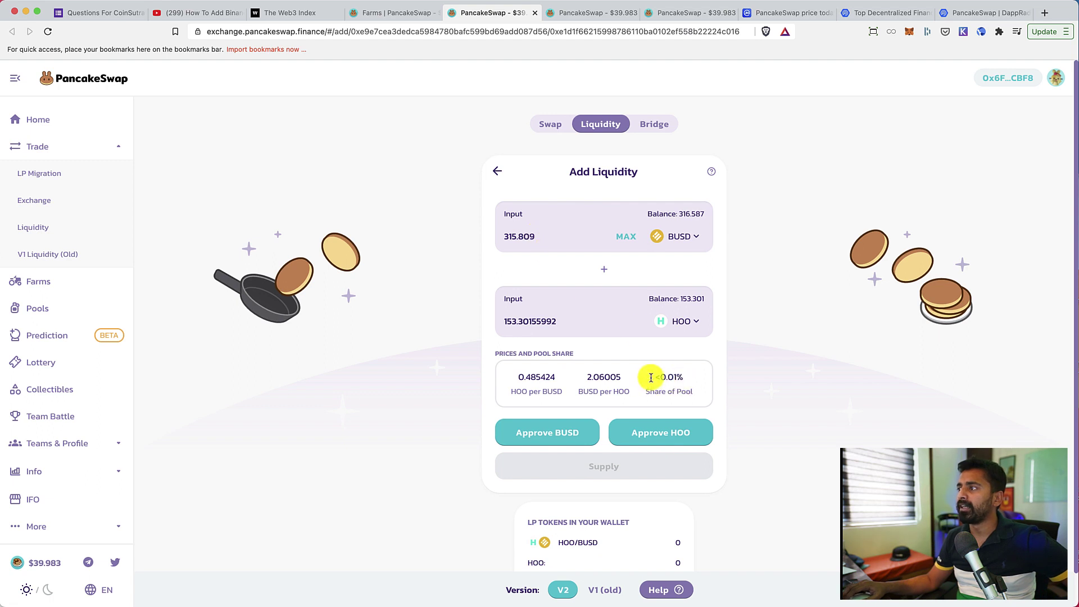
pyautogui.moveTo(647, 377); pyautogui.dragTo(681, 378)
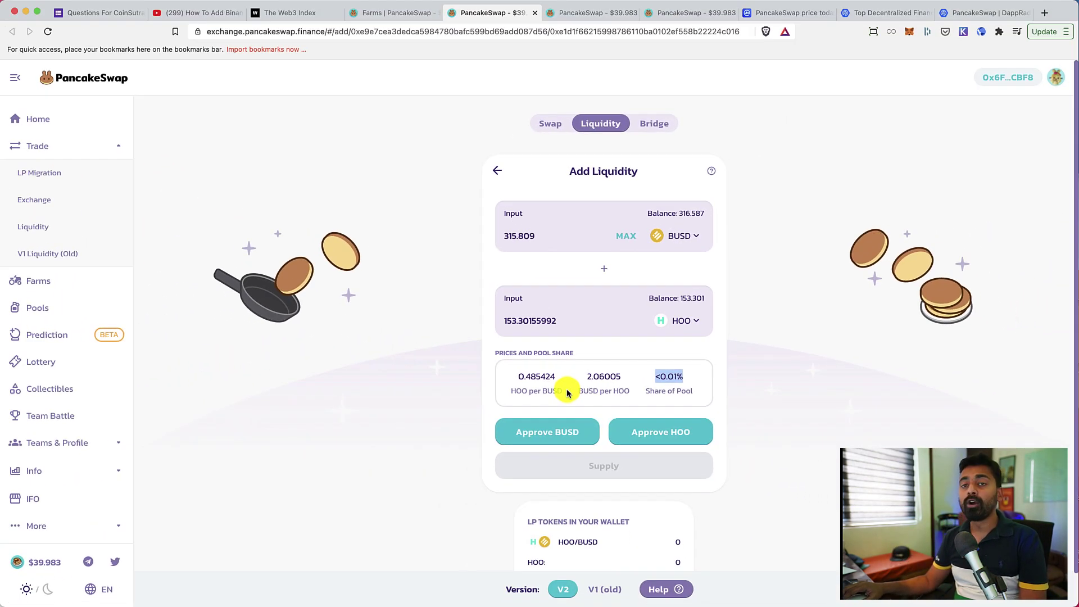
# - Approve HOO spending for the liquidity deposit and confirm the approval fee in MetaMask
pyautogui.click(646, 426)
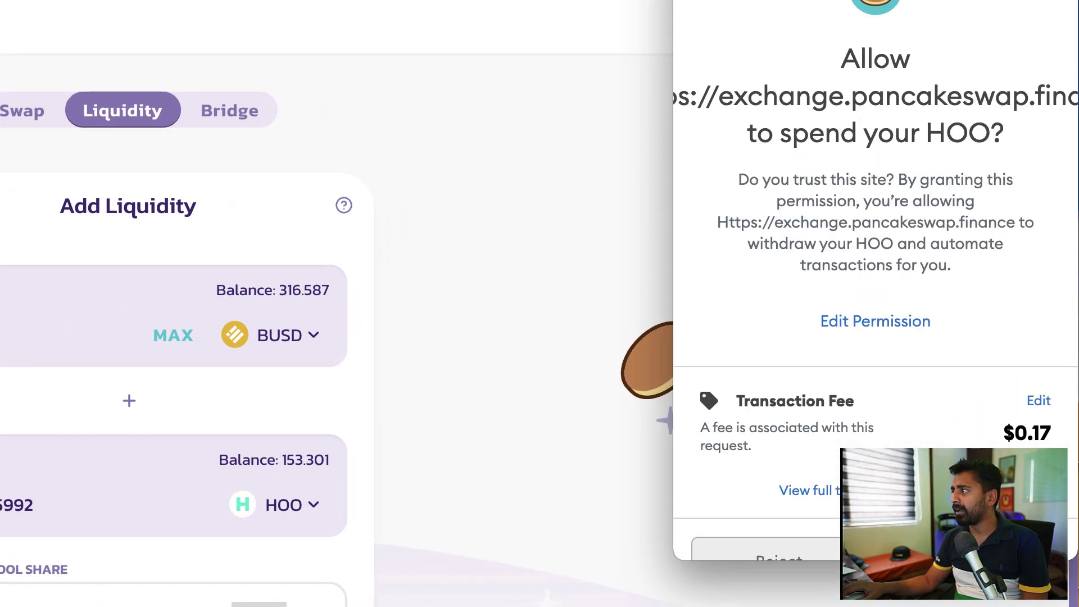
pyautogui.moveTo(995, 431); pyautogui.dragTo(1044, 432)
pyautogui.scroll(-2, 1042, 432)
pyautogui.moveTo(950, 413); pyautogui.dragTo(1038, 413)
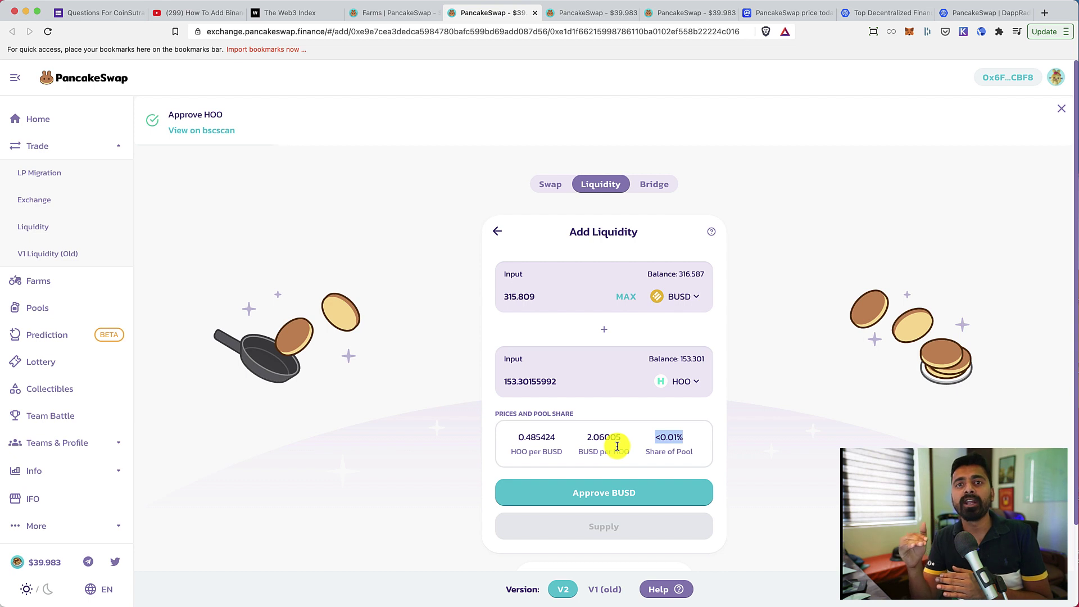
pyautogui.scroll(-2, 617, 447)
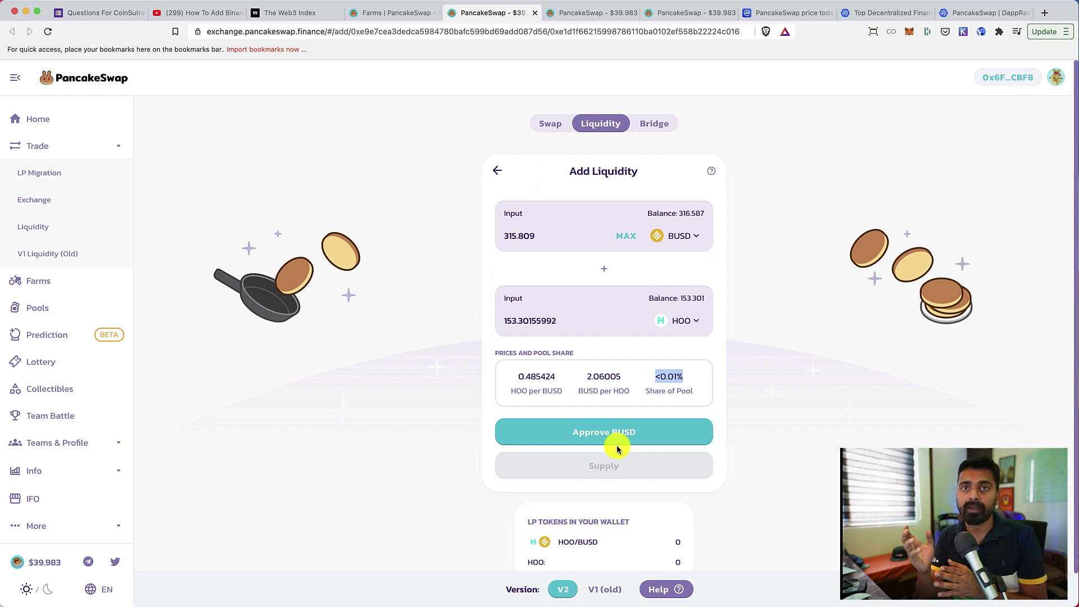
# - Approve BUSD spending and confirm the permission in MetaMask
pyautogui.click(610, 437)
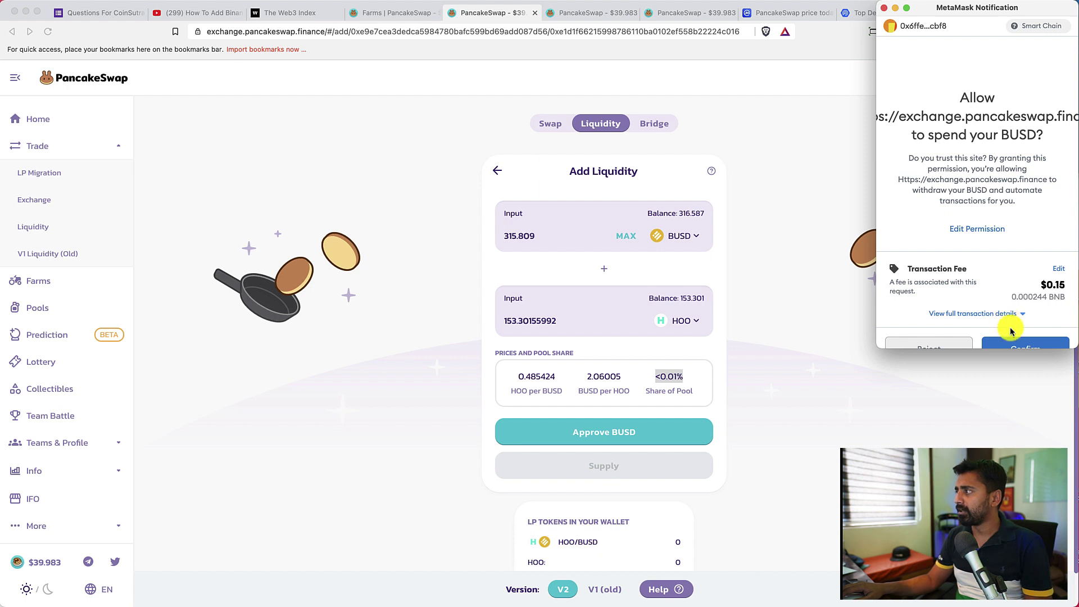
pyautogui.click(1009, 347)
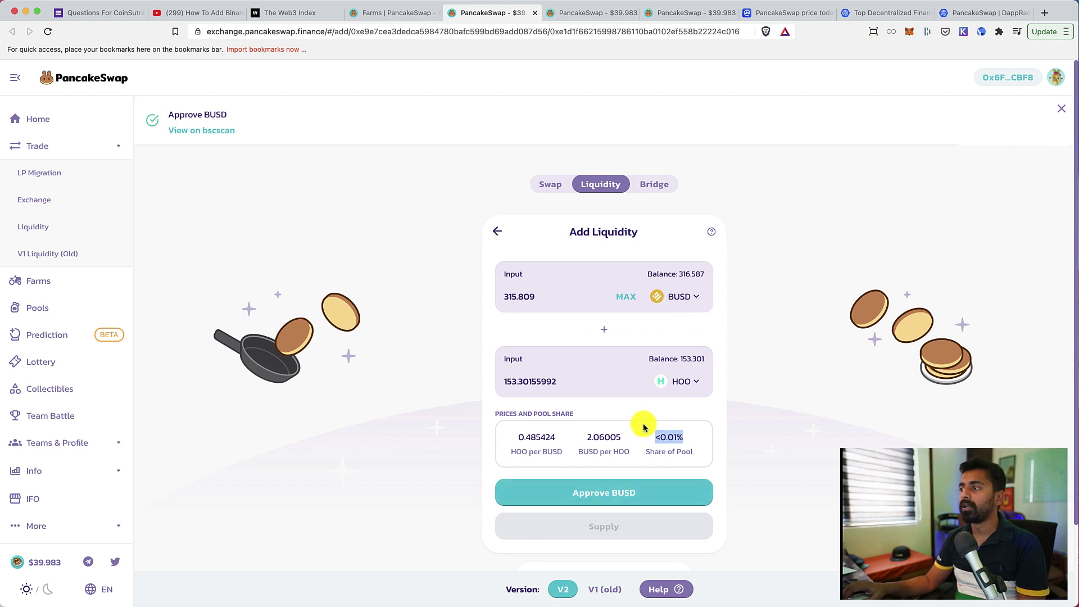
pyautogui.scroll(-3, 644, 428)
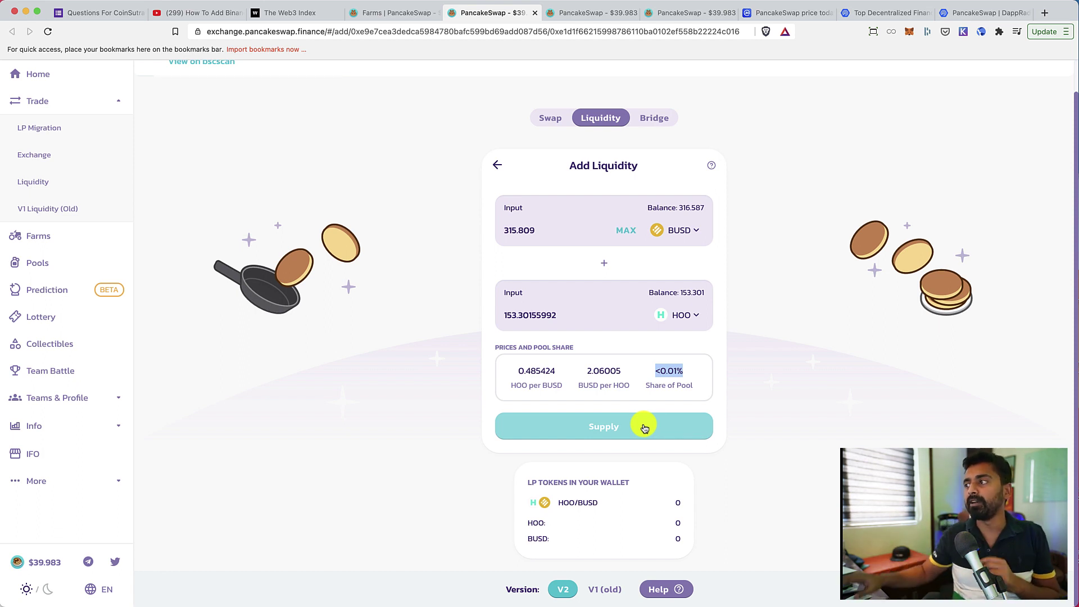
pyautogui.scroll(1, 644, 428)
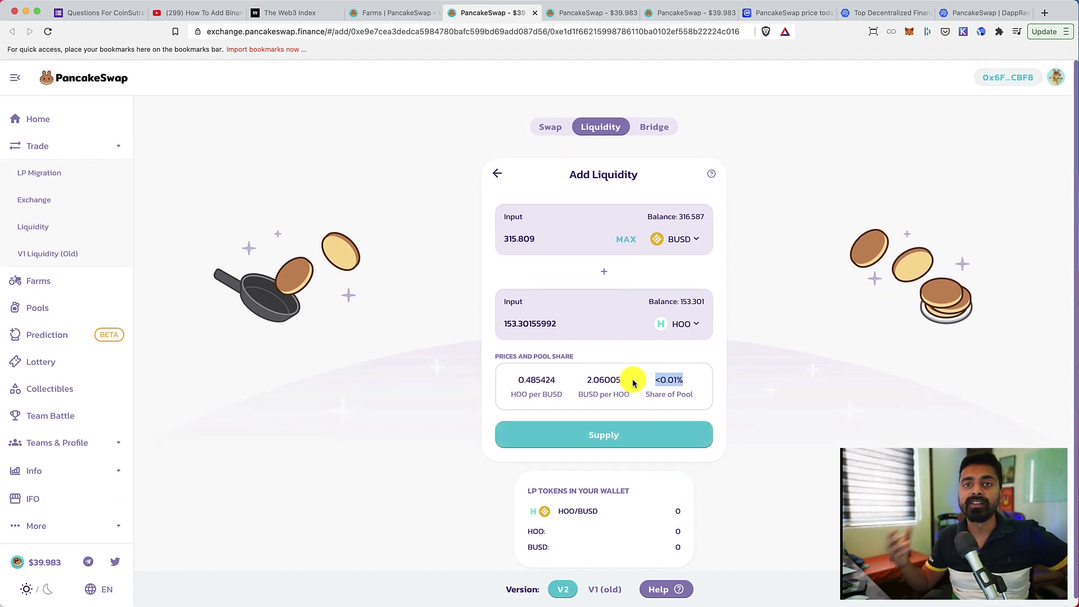
# - Highlight the share of pool value, then bring up the HOO-BUSD farm page
pyautogui.click(661, 378)
pyautogui.moveTo(649, 384); pyautogui.dragTo(685, 384)
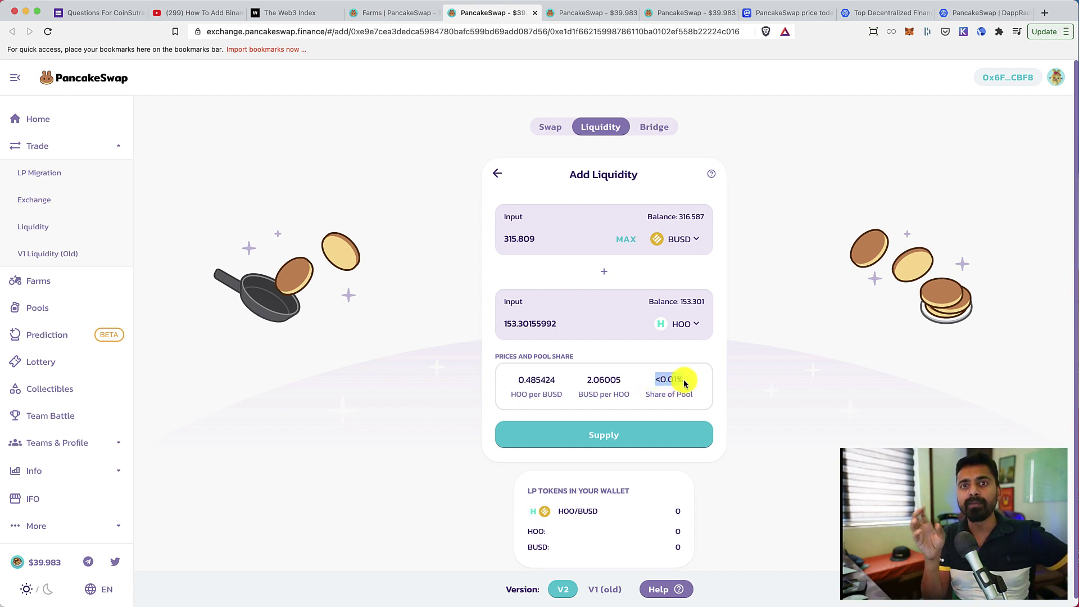
pyautogui.click(654, 389)
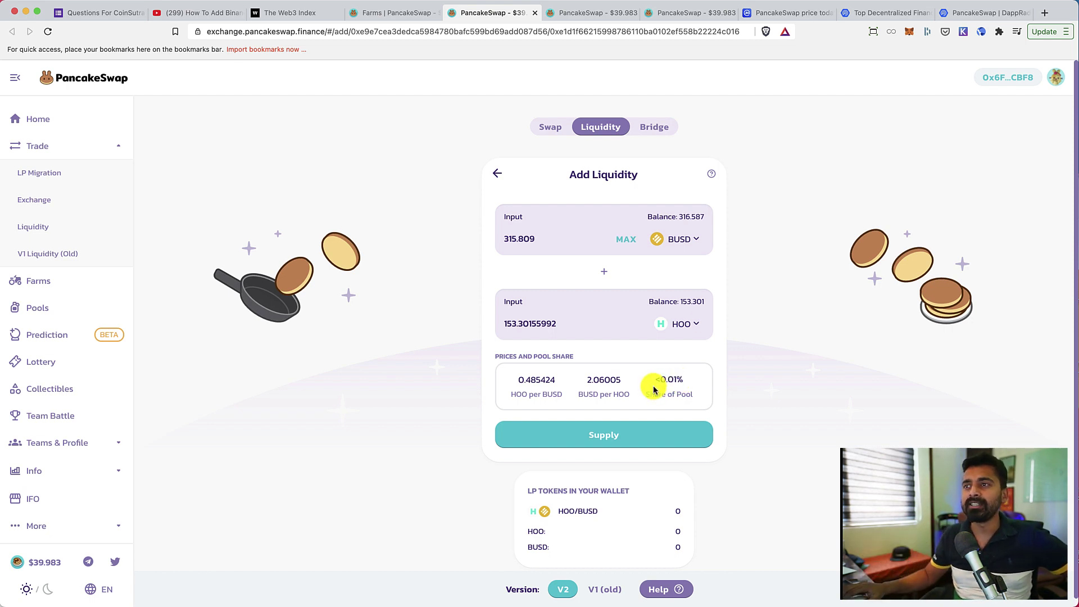
pyautogui.click(386, 15)
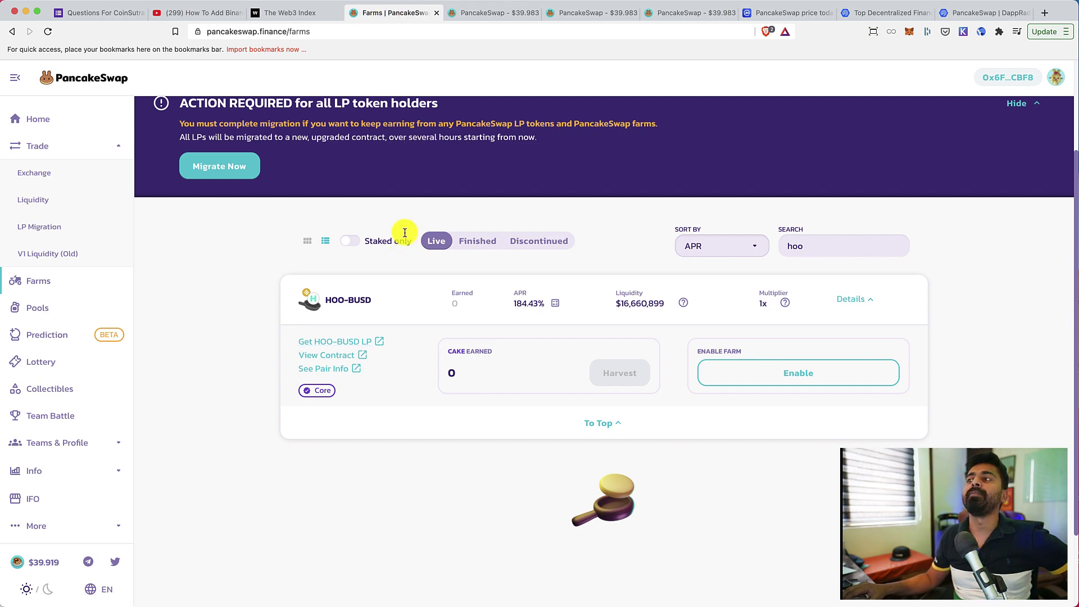
# - Supply 315.809 BUSD and 153.301 HOO, confirm in MetaMask, and check the pending wallet transaction
pyautogui.click(460, 13)
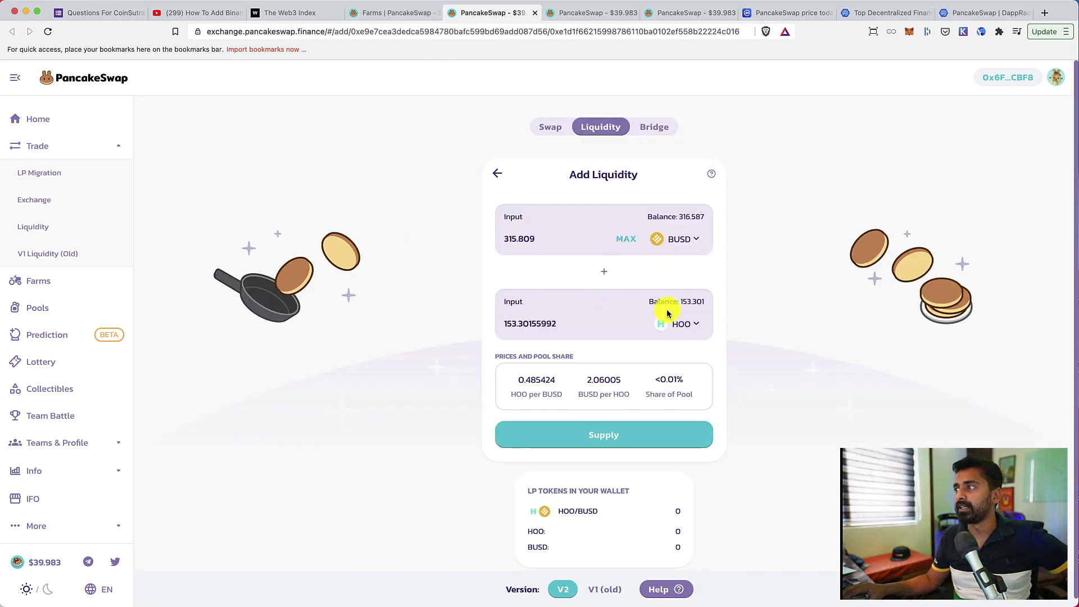
pyautogui.click(625, 436)
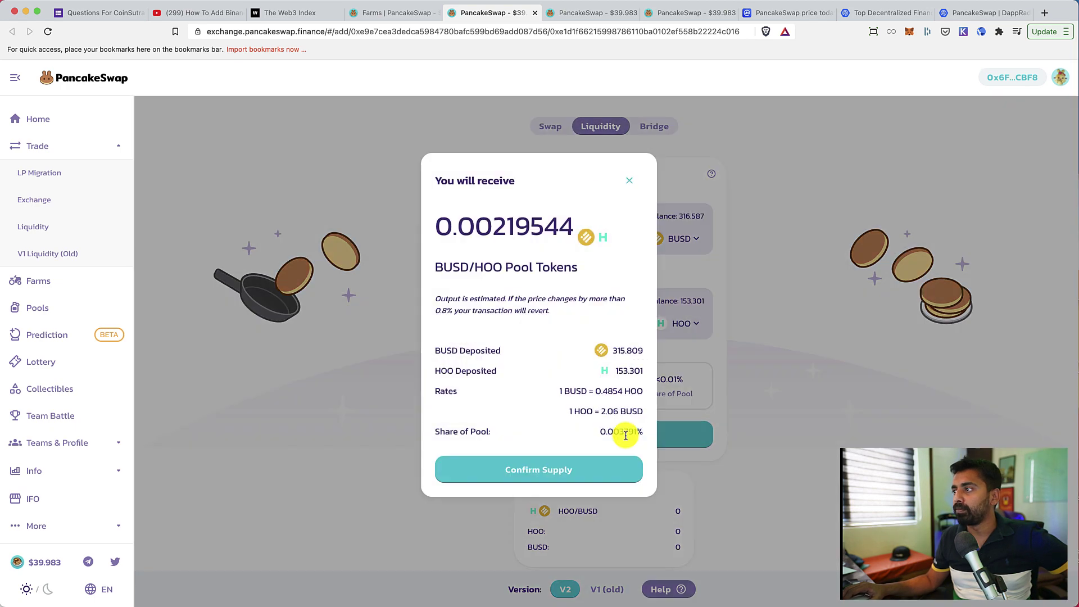
pyautogui.click(591, 468)
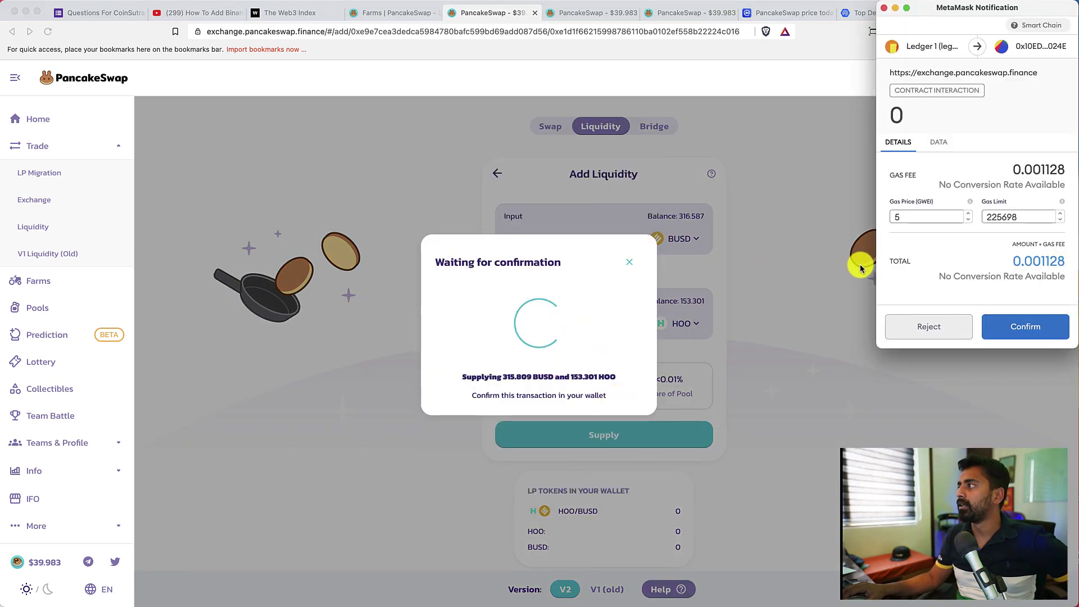
pyautogui.click(1011, 332)
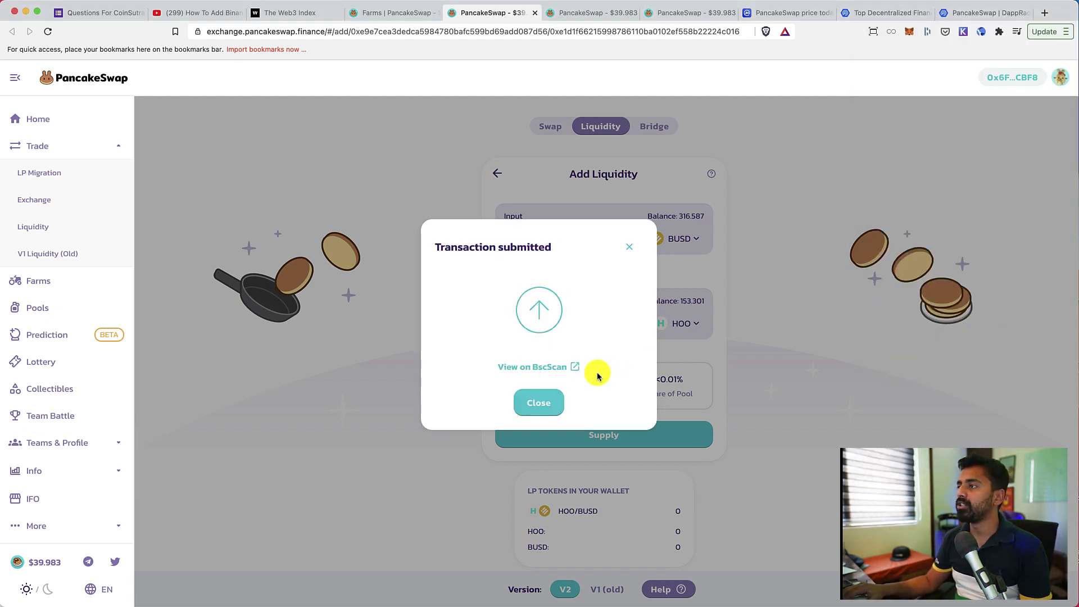
pyautogui.click(634, 248)
pyautogui.click(909, 32)
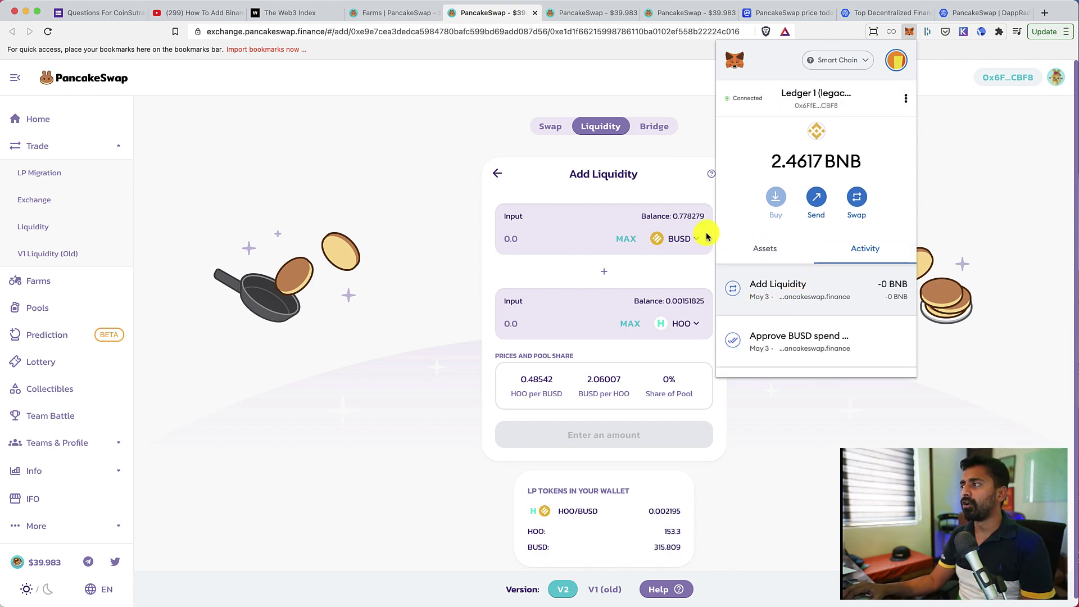
# - Enable the HOO-BUSD farm by approving Cake-LP spending in MetaMask
pyautogui.click(558, 160)
pyautogui.click(395, 12)
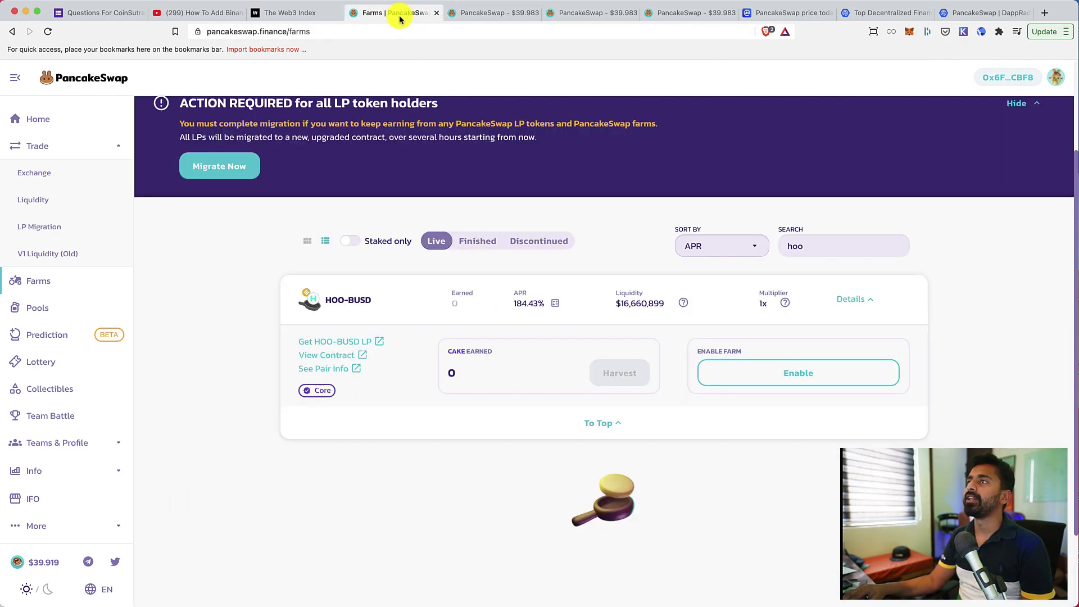
pyautogui.scroll(-1, 766, 238)
pyautogui.doubleClick(809, 203)
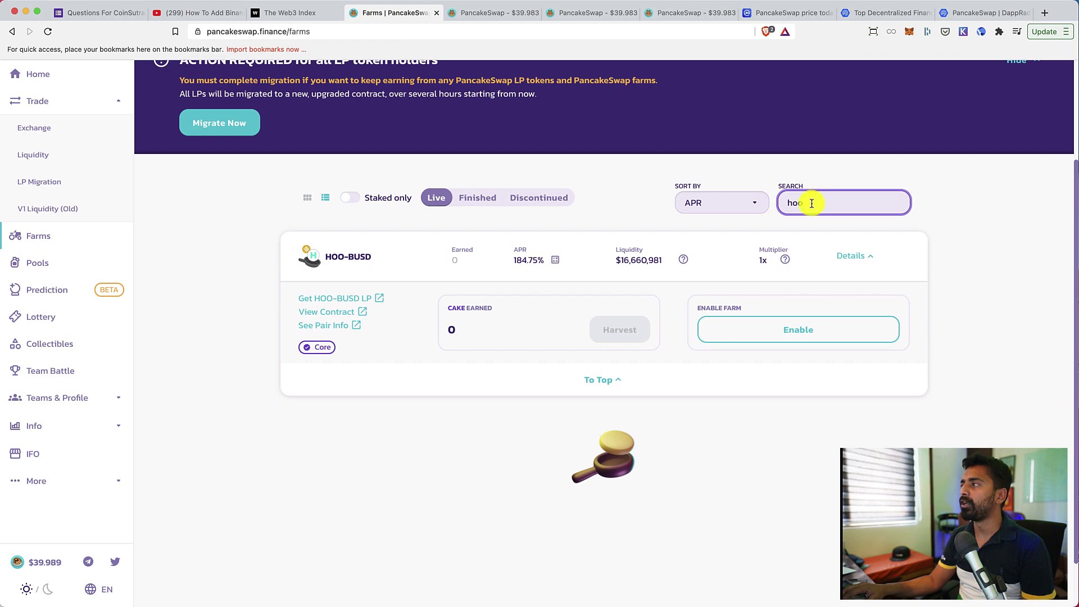
pyautogui.scroll(1, 393, 277)
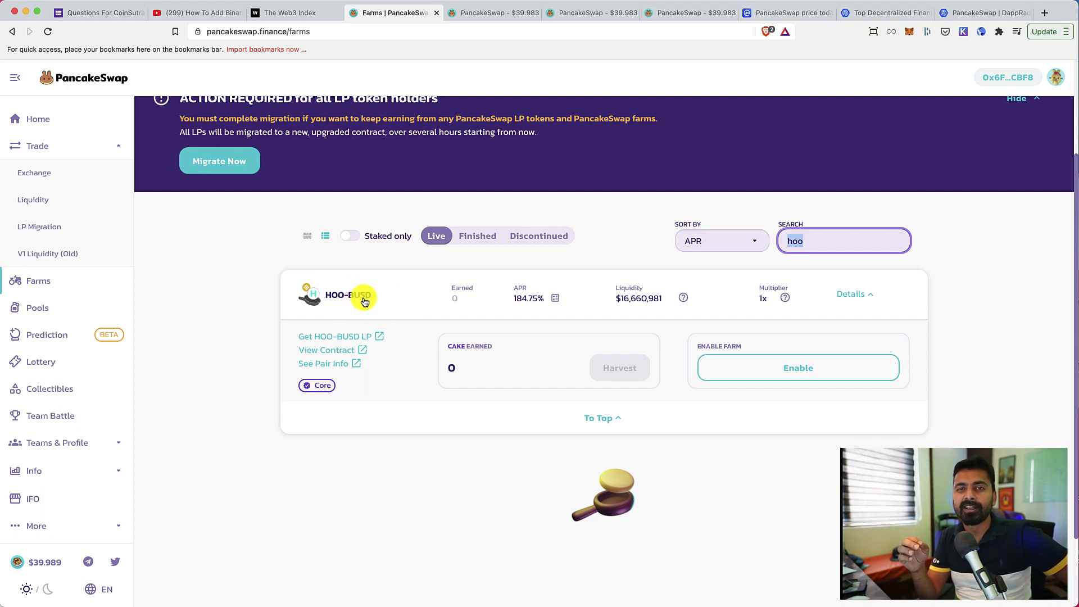
pyautogui.click(788, 367)
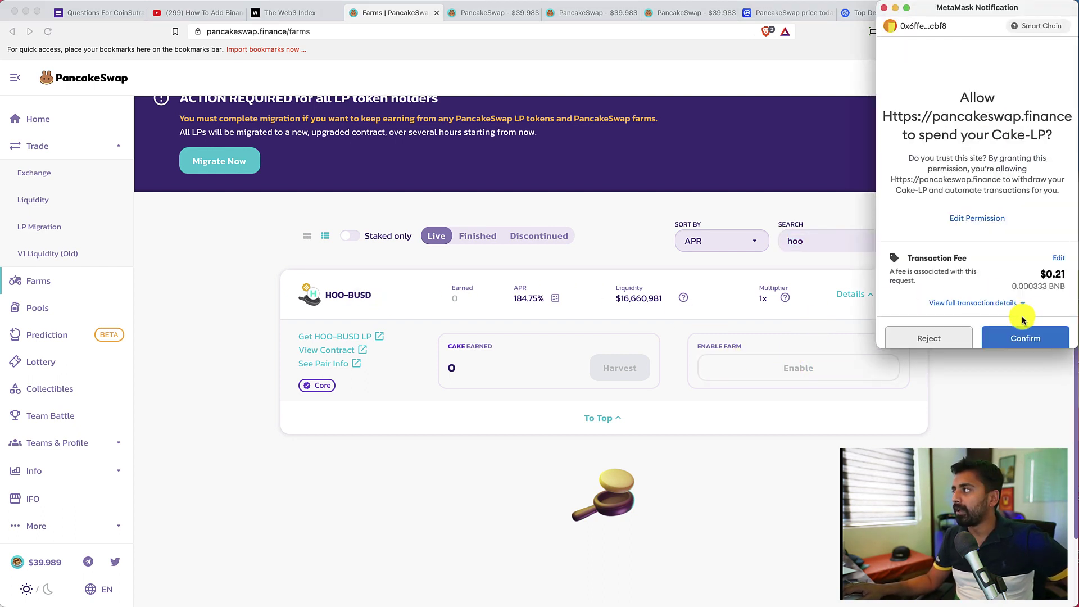
pyautogui.click(1019, 333)
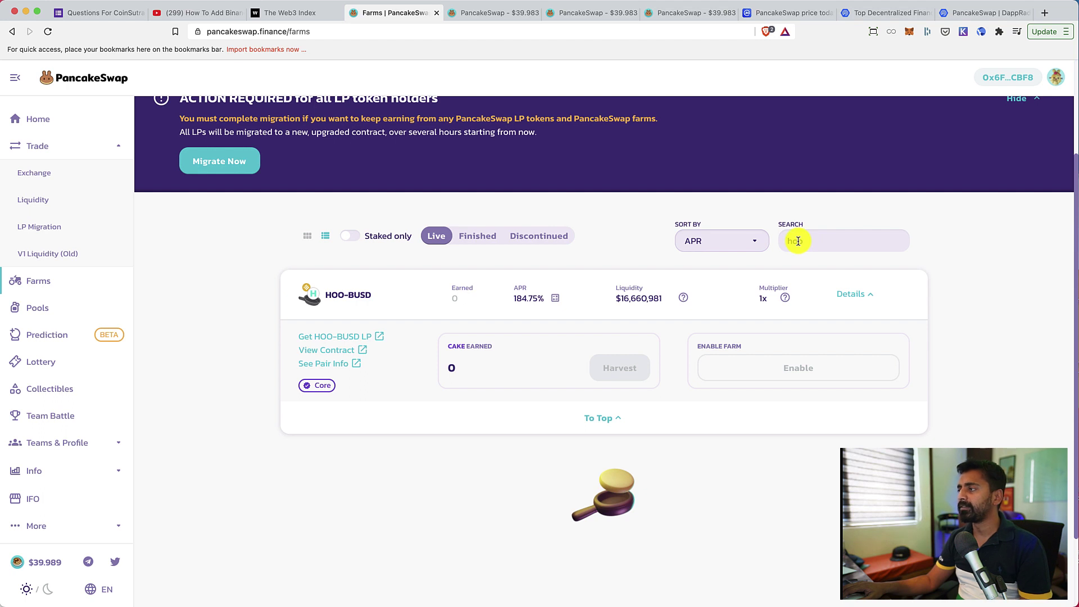
# - Stake the entire 0.002195430685813912 HOO-BUSD LP balance in the farm and confirm in MetaMask
pyautogui.click(794, 364)
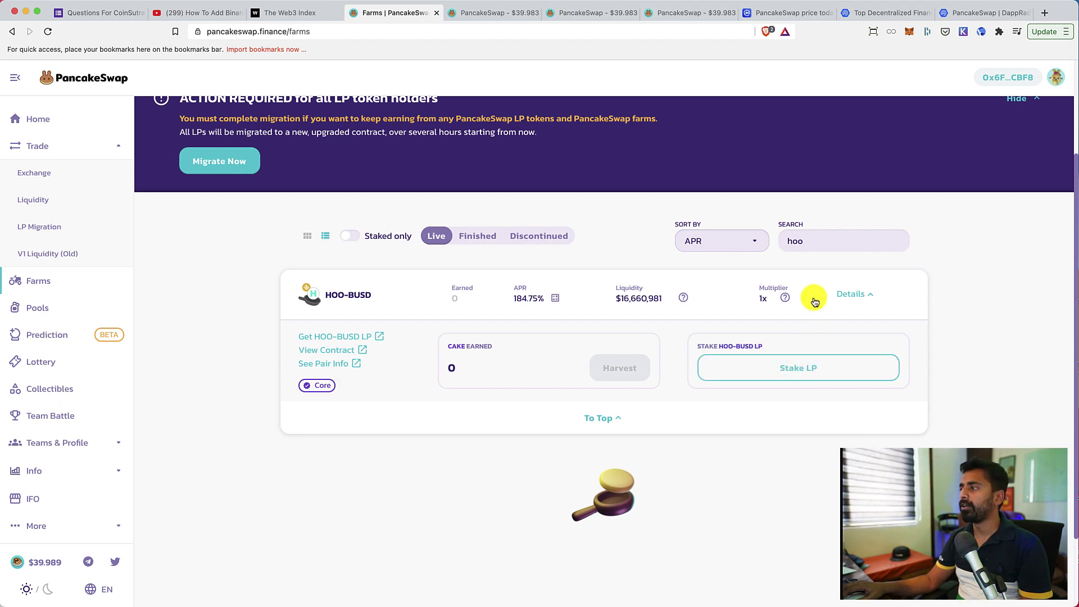
pyautogui.click(792, 373)
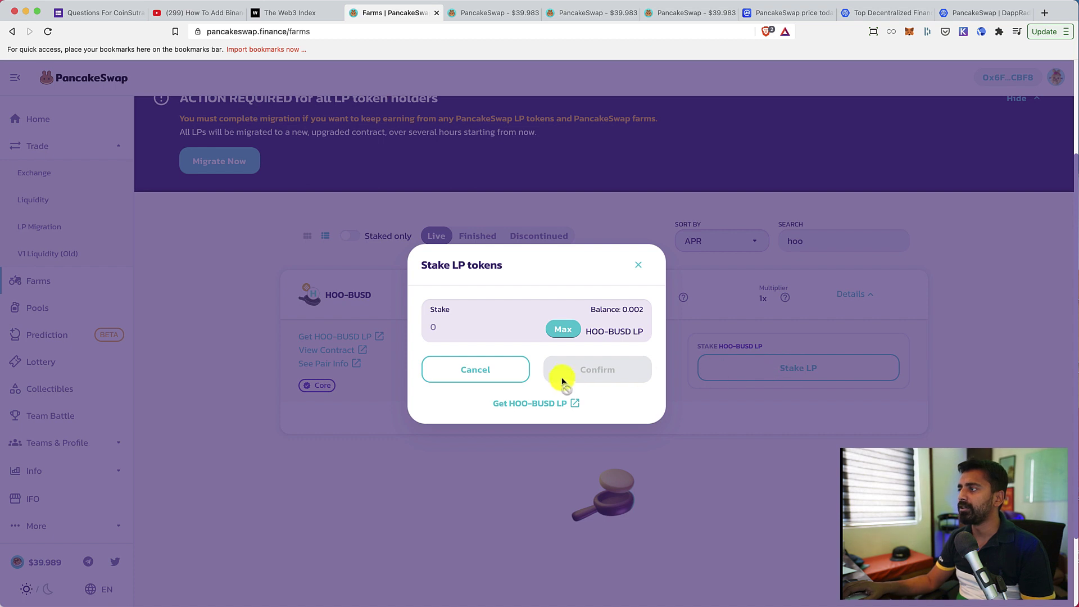
pyautogui.click(562, 331)
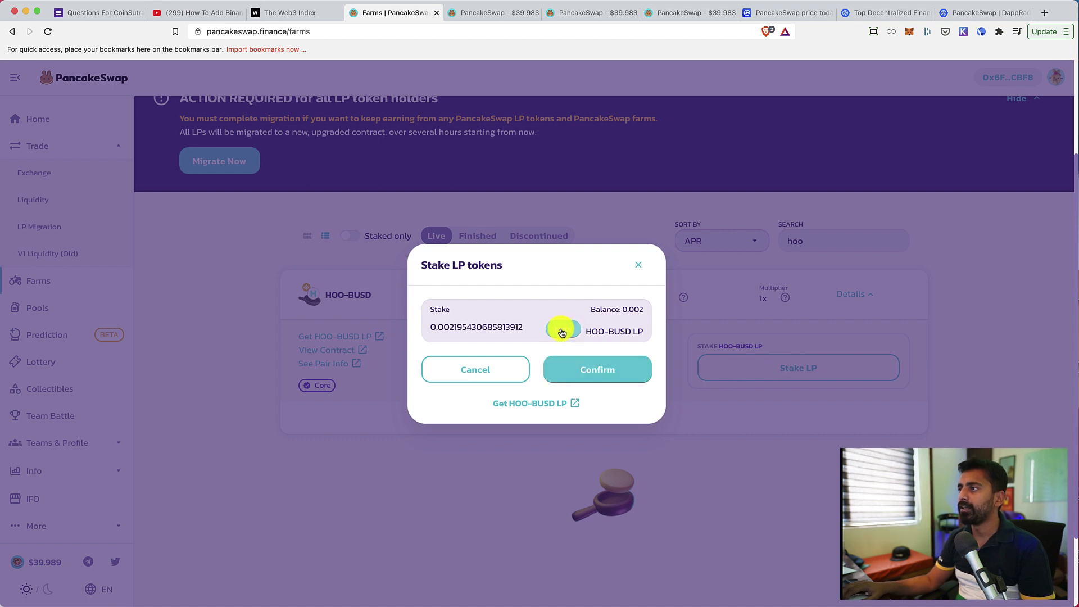
pyautogui.click(602, 371)
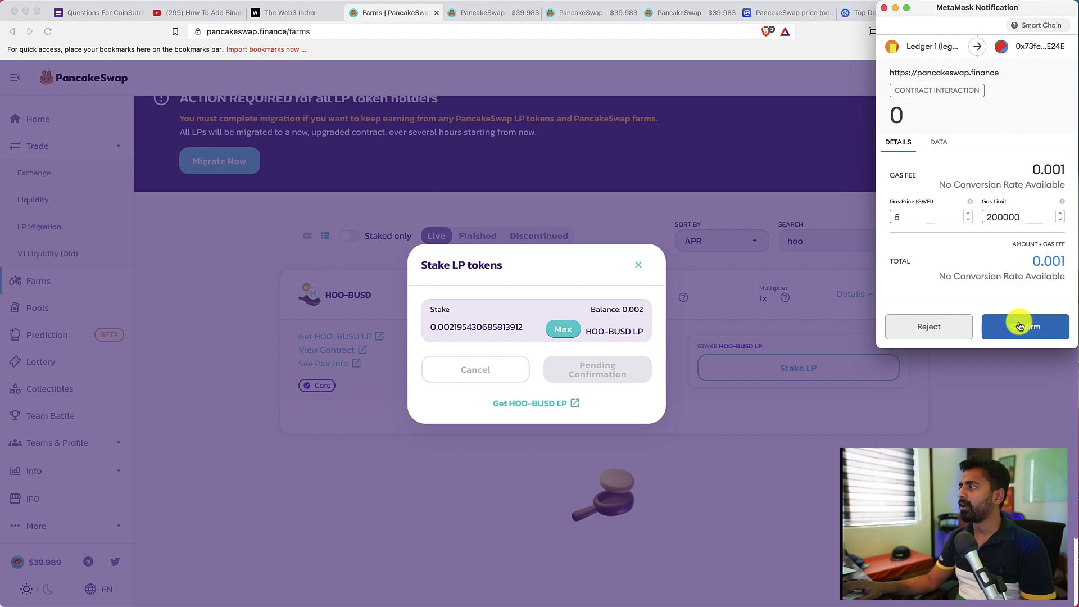
pyautogui.click(1020, 327)
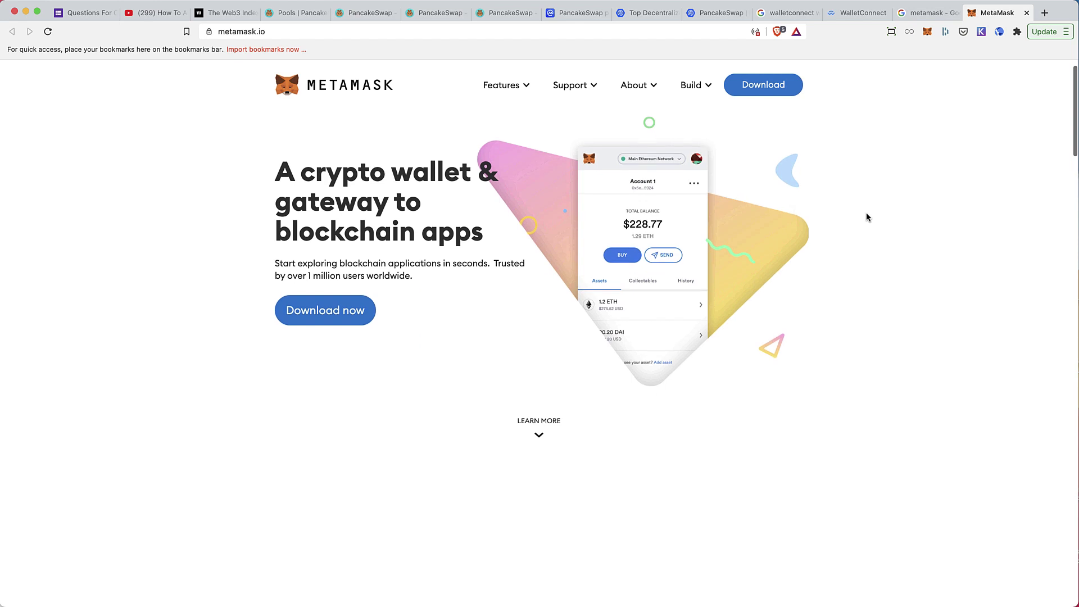
pyautogui.scroll(-6, 865, 217)
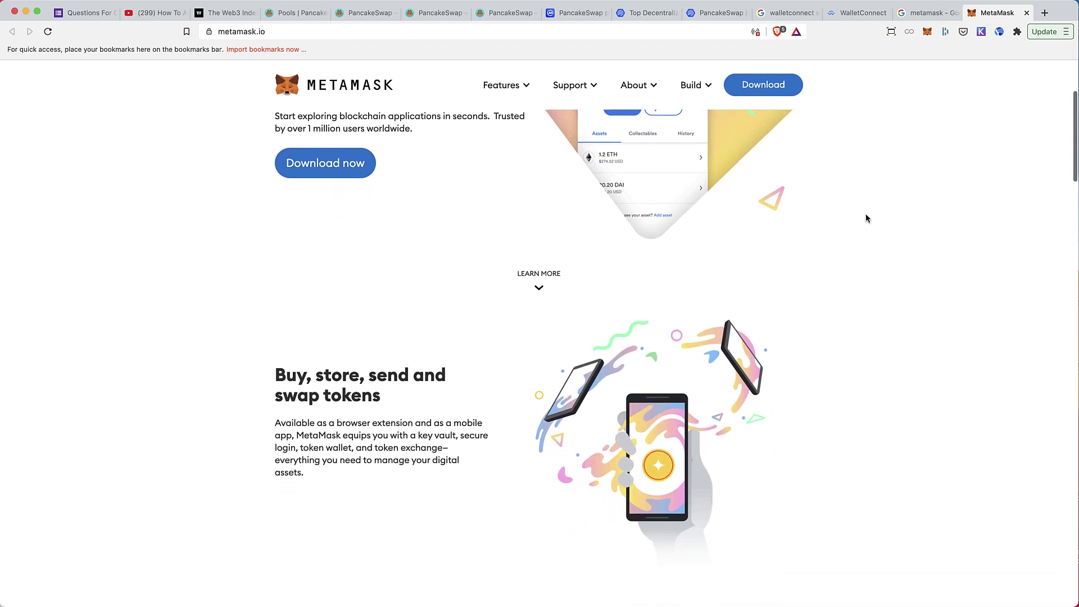
# - Scroll through metamask.io's feature sections and select the 'Explore blockchain apps' heading text
pyautogui.scroll(-3, 865, 218)
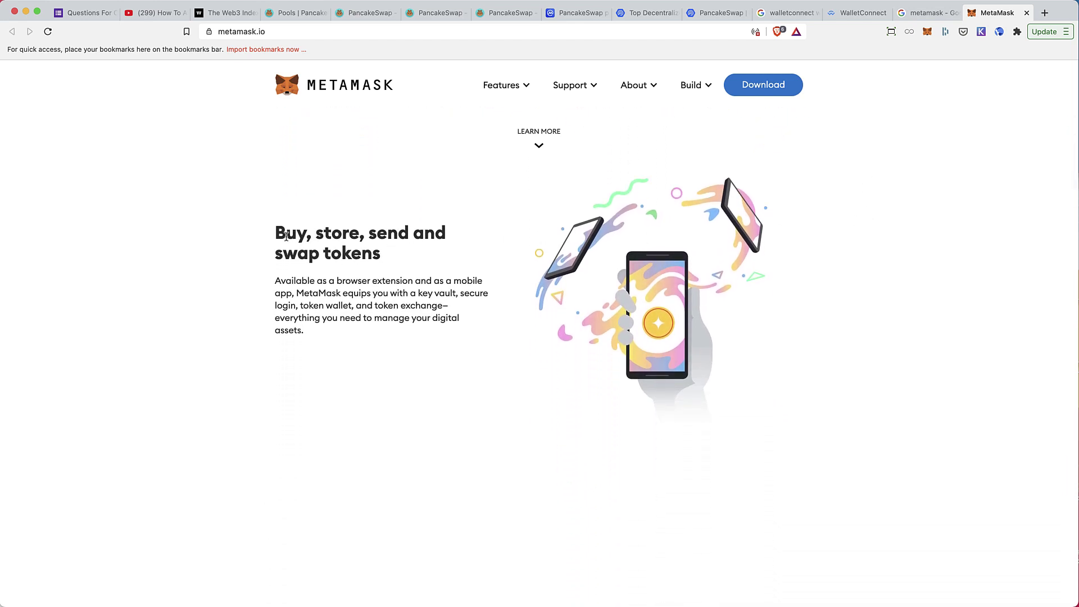
pyautogui.moveTo(276, 236); pyautogui.dragTo(404, 270)
pyautogui.scroll(-3, 510, 269)
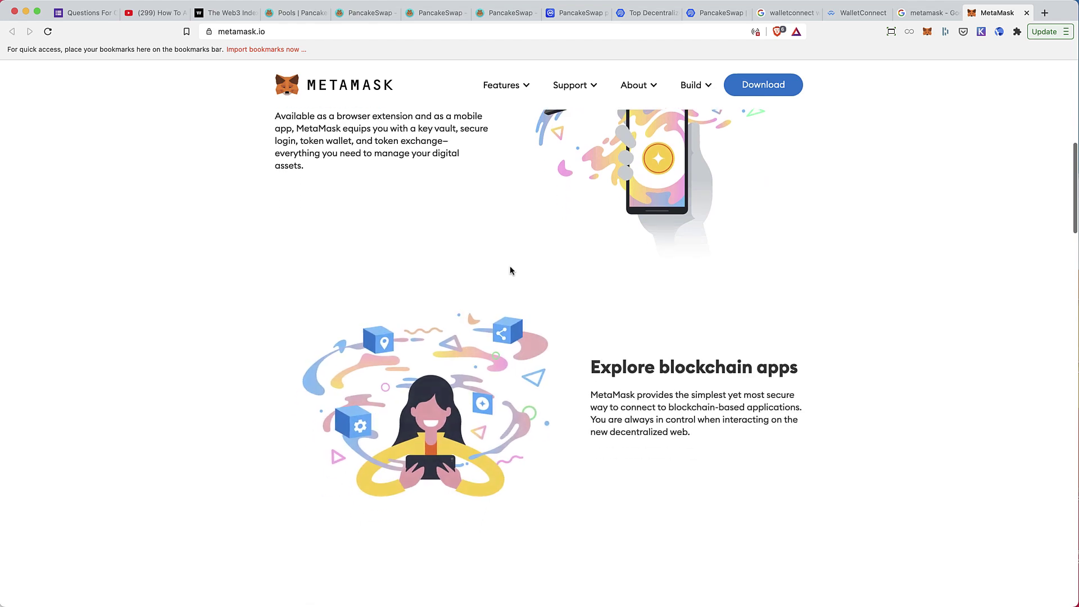
pyautogui.scroll(-4, 510, 271)
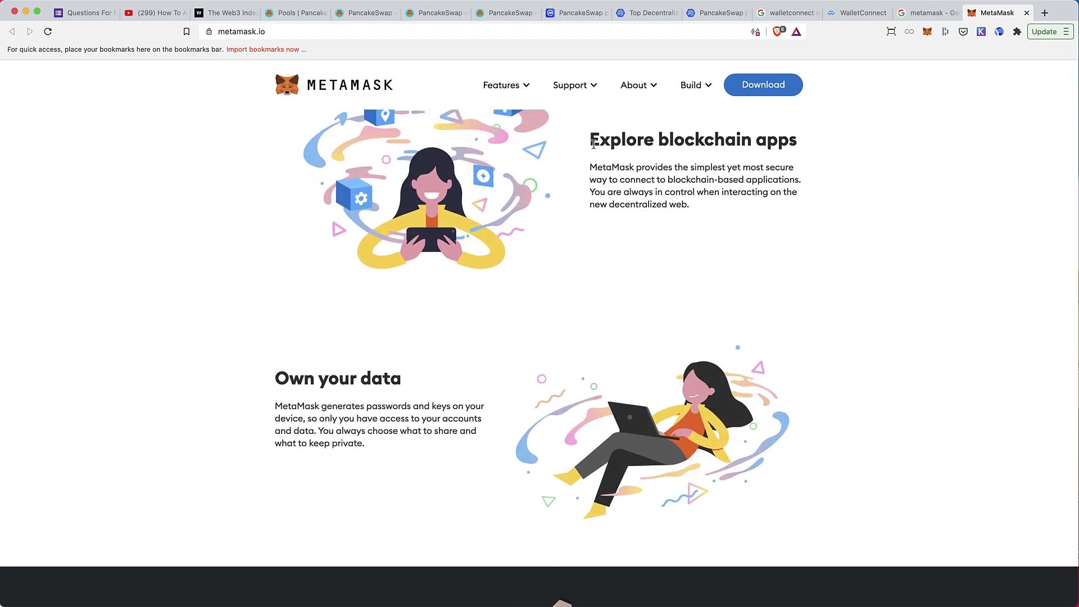
pyautogui.moveTo(591, 144); pyautogui.dragTo(795, 139)
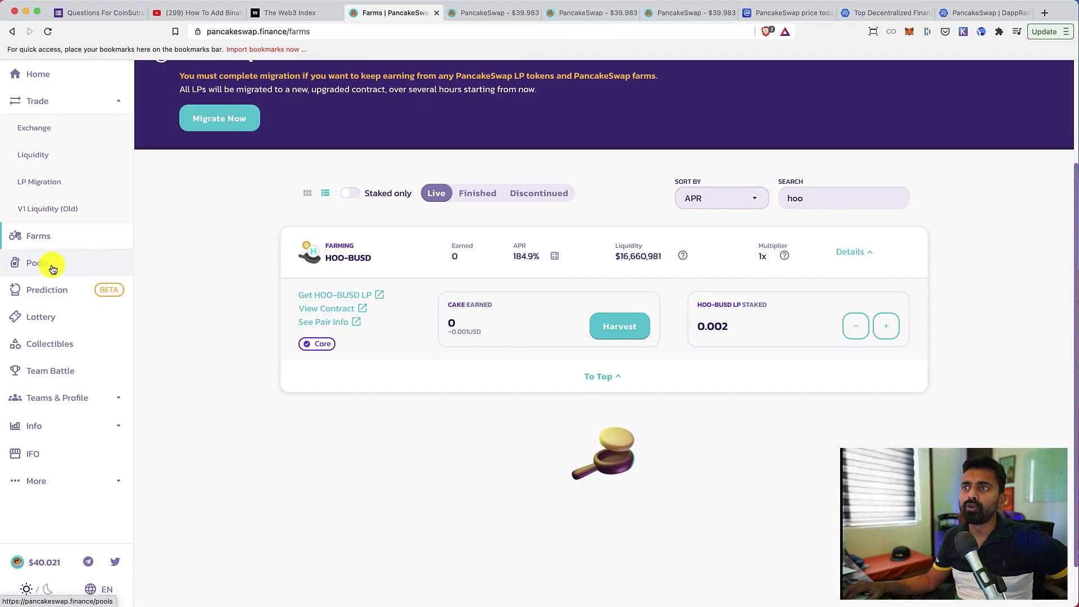
# - Enable the Auto CAKE pool on the Pools page, approving CAKE spending in MetaMask
pyautogui.click(53, 270)
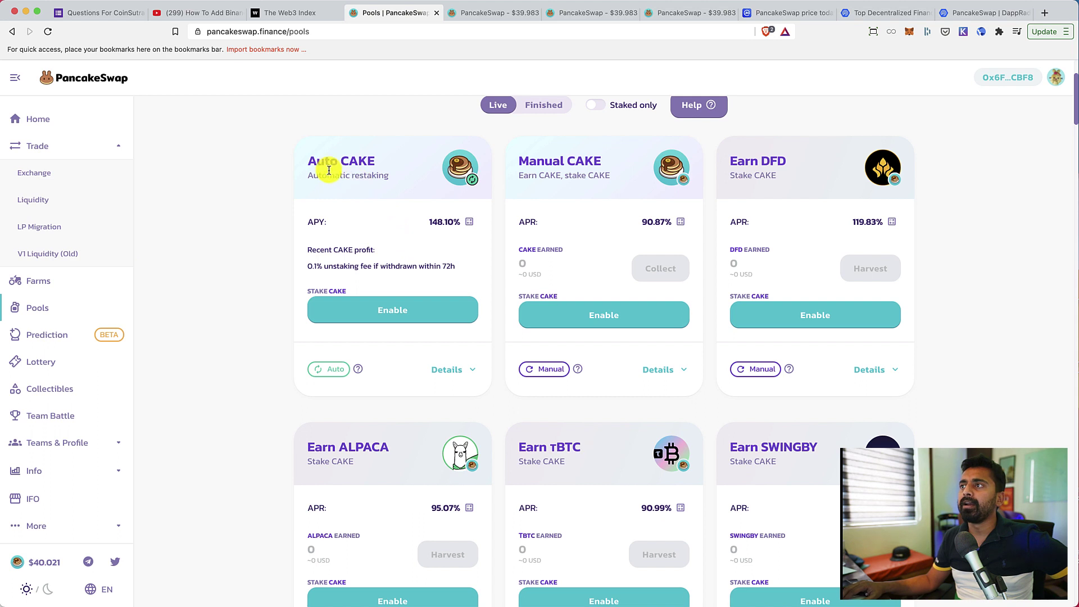
pyautogui.moveTo(309, 175); pyautogui.dragTo(393, 175)
pyautogui.click(389, 175)
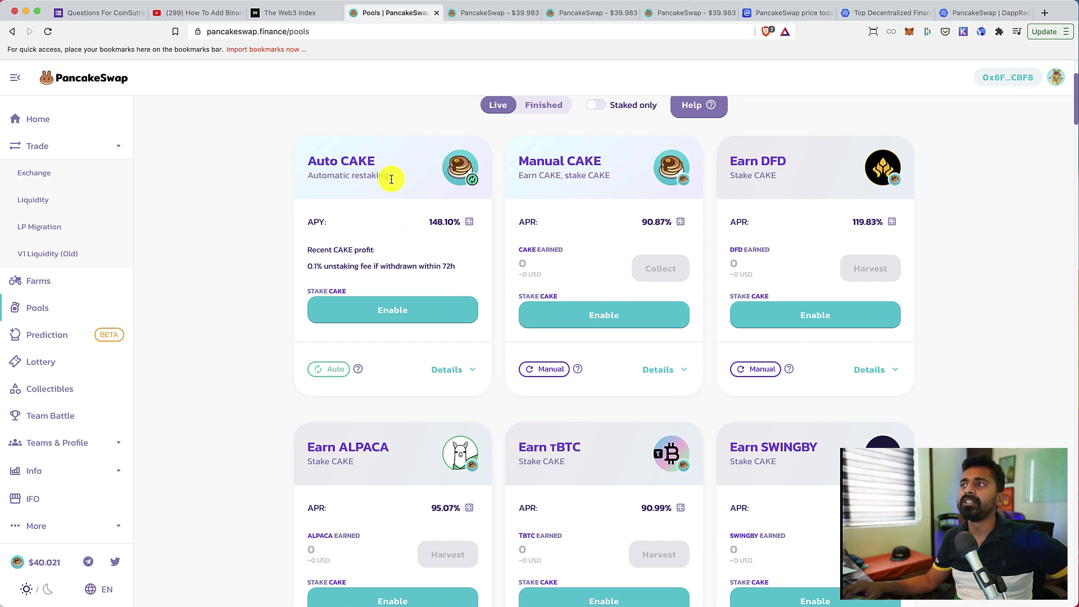
pyautogui.click(406, 310)
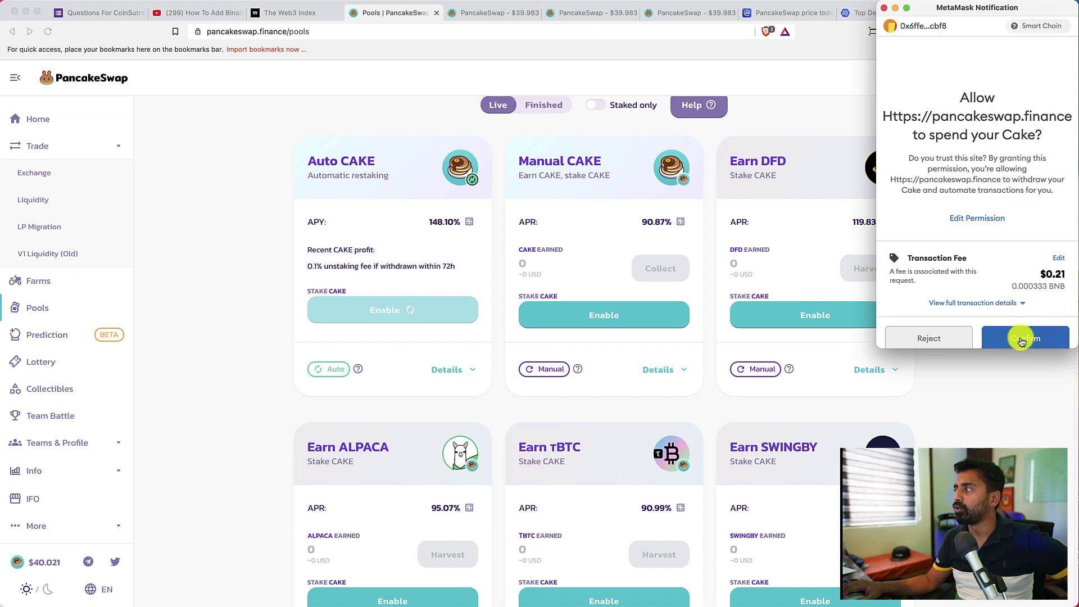
pyautogui.click(1020, 338)
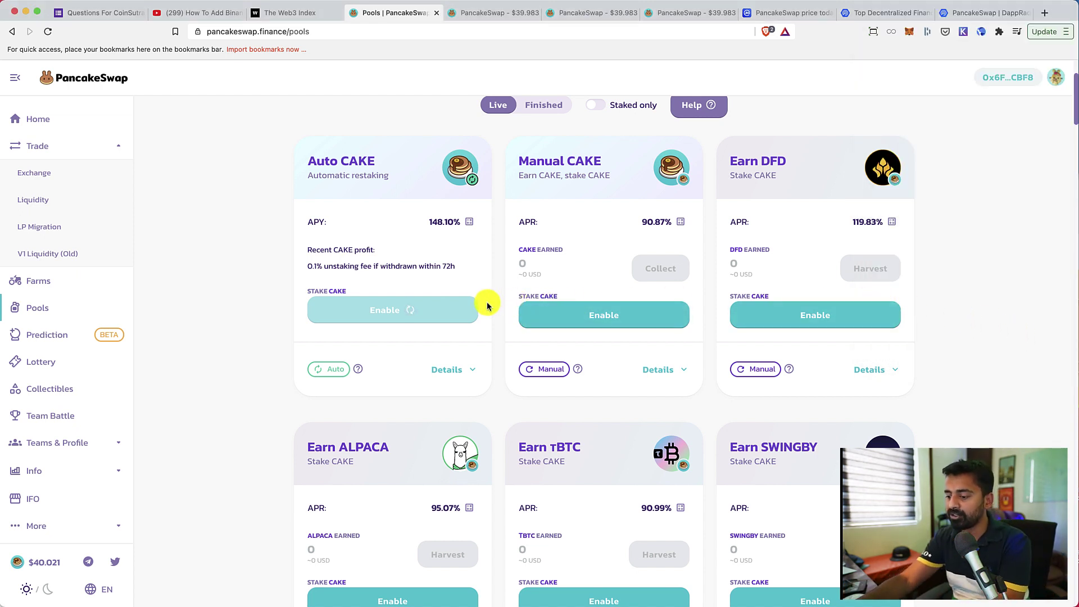
pyautogui.scroll(-1, 486, 305)
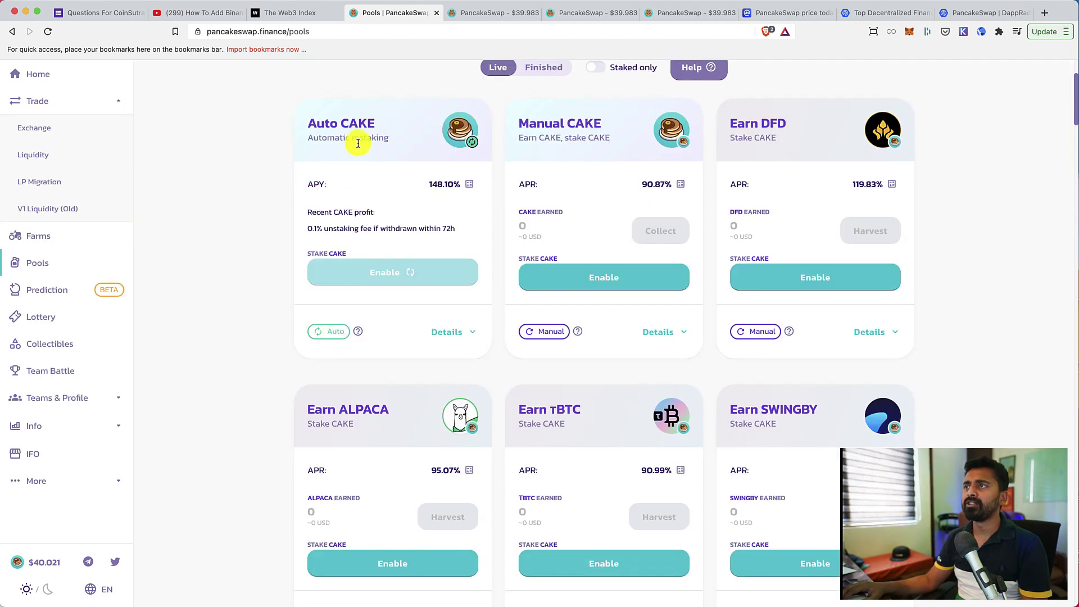
pyautogui.moveTo(390, 147); pyautogui.dragTo(310, 129)
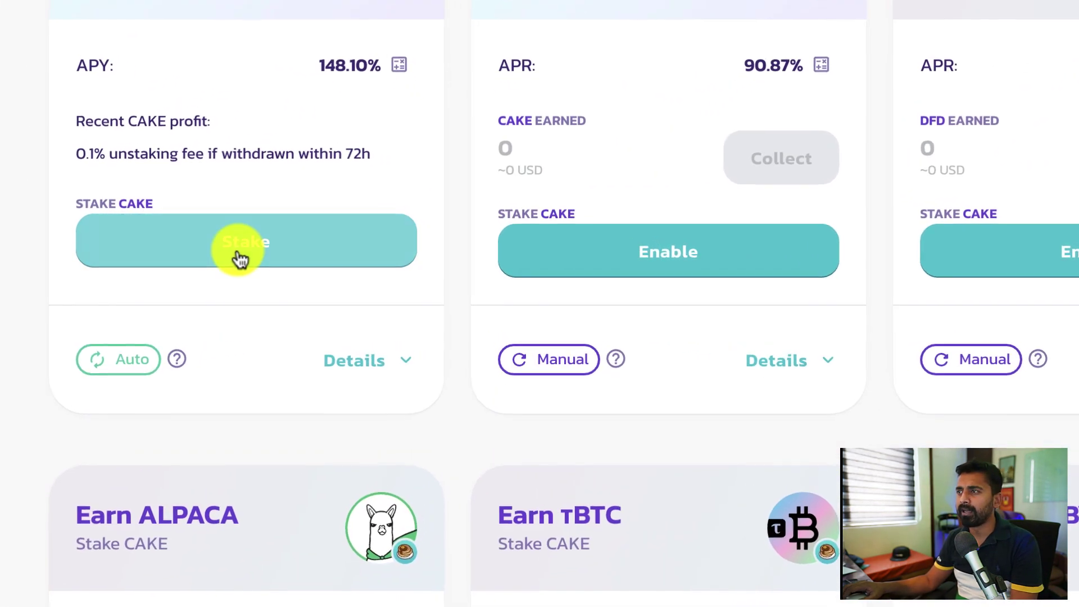
# - Stake 50% of the CAKE balance, 0.282 CAKE, in Auto CAKE and confirm in MetaMask
pyautogui.click(241, 258)
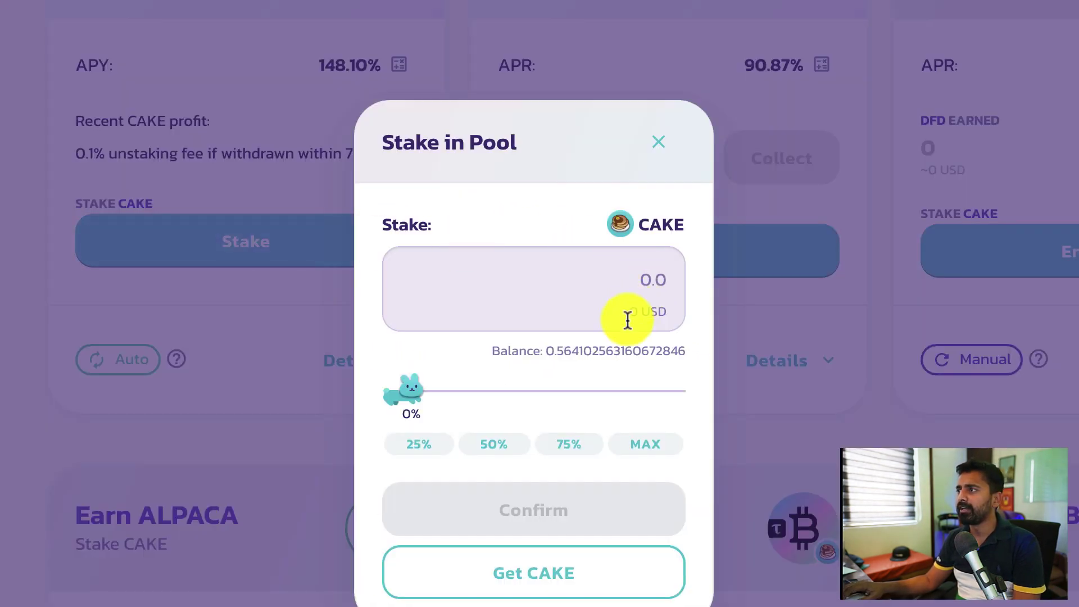
pyautogui.moveTo(557, 356); pyautogui.dragTo(638, 366)
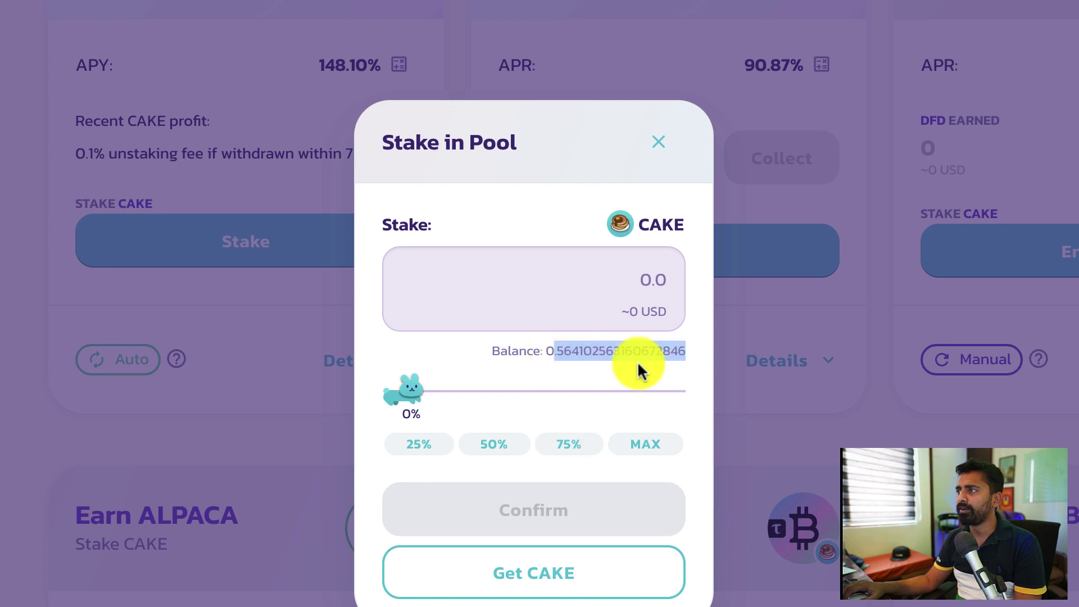
pyautogui.click(494, 445)
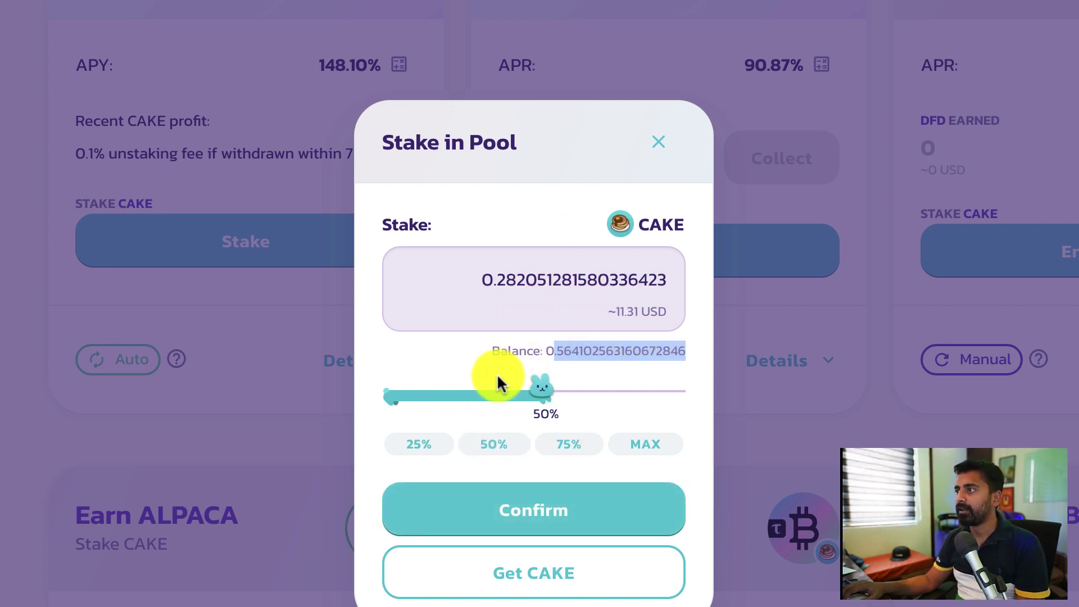
pyautogui.click(541, 514)
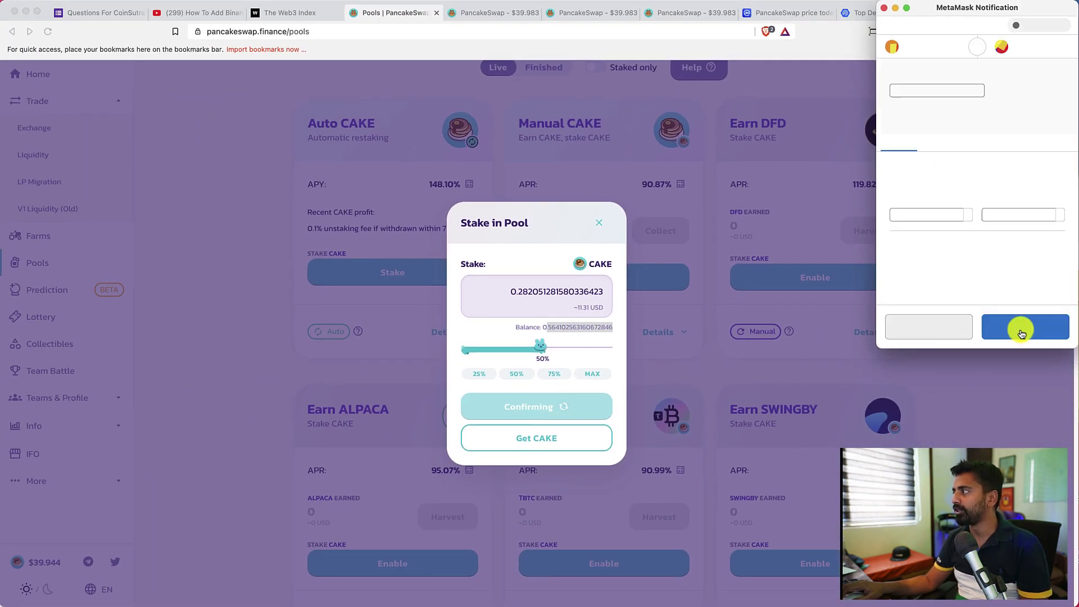
pyautogui.click(1022, 331)
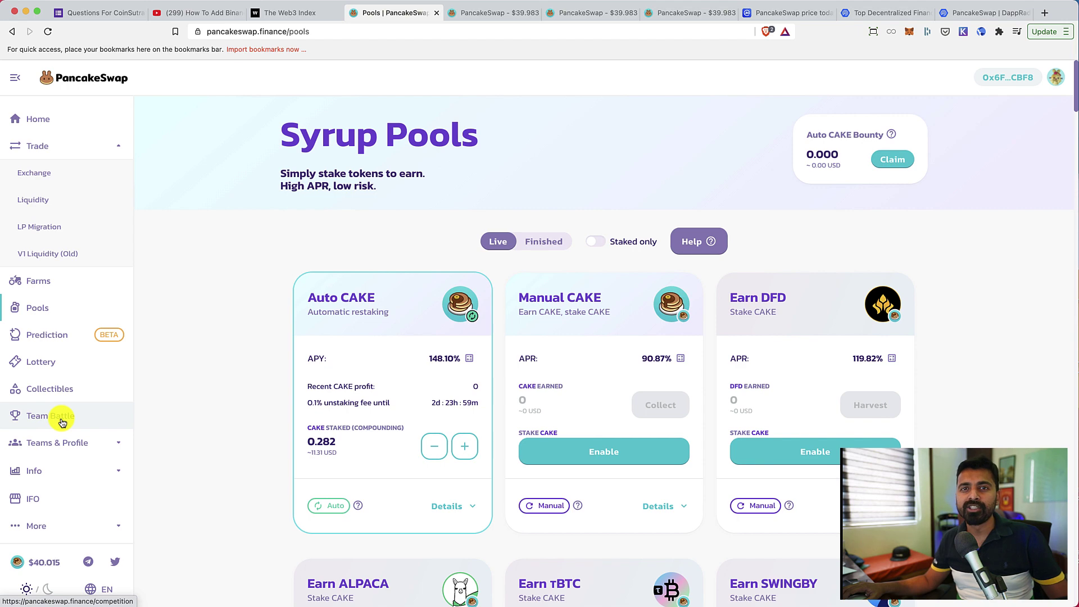
# - Switch to DappRadar's PancakeSwap page showing its #1 DeFi ranking and usage statistics
pyautogui.click(983, 12)
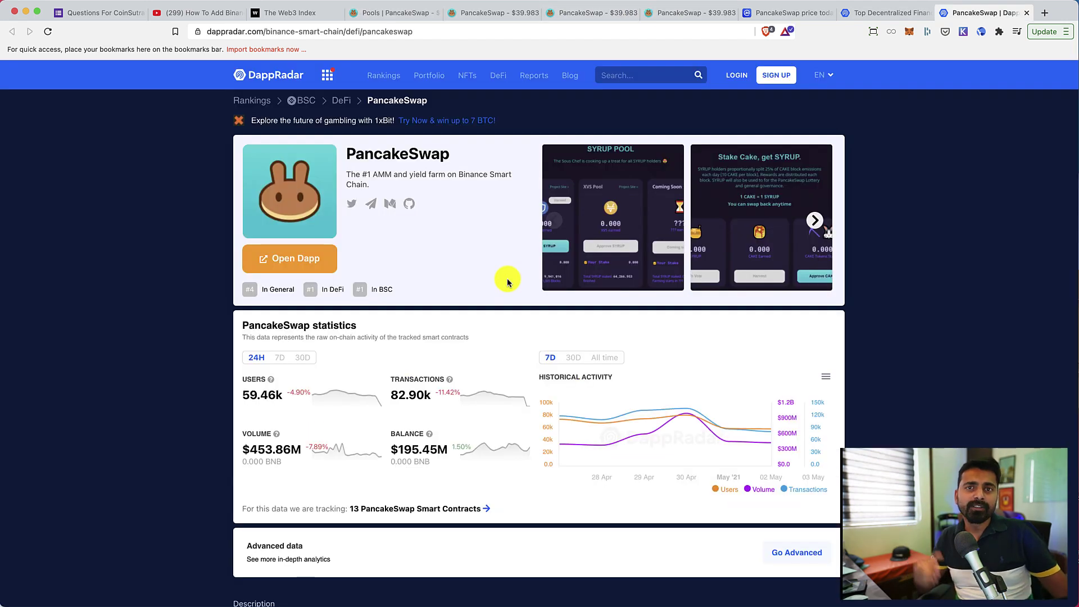